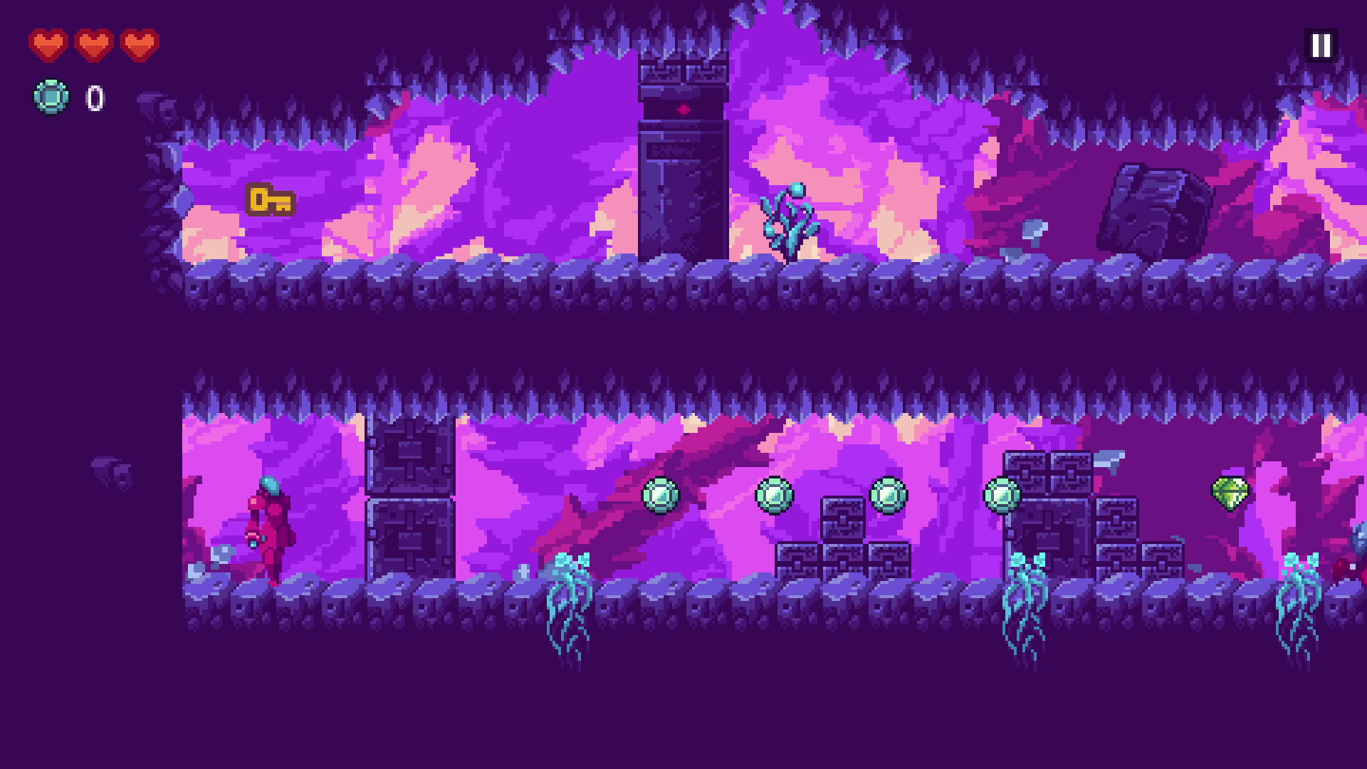
Quit the running fullscreen Chronobot game so the editor shows the level_1 scene again.
key("alt+F4")
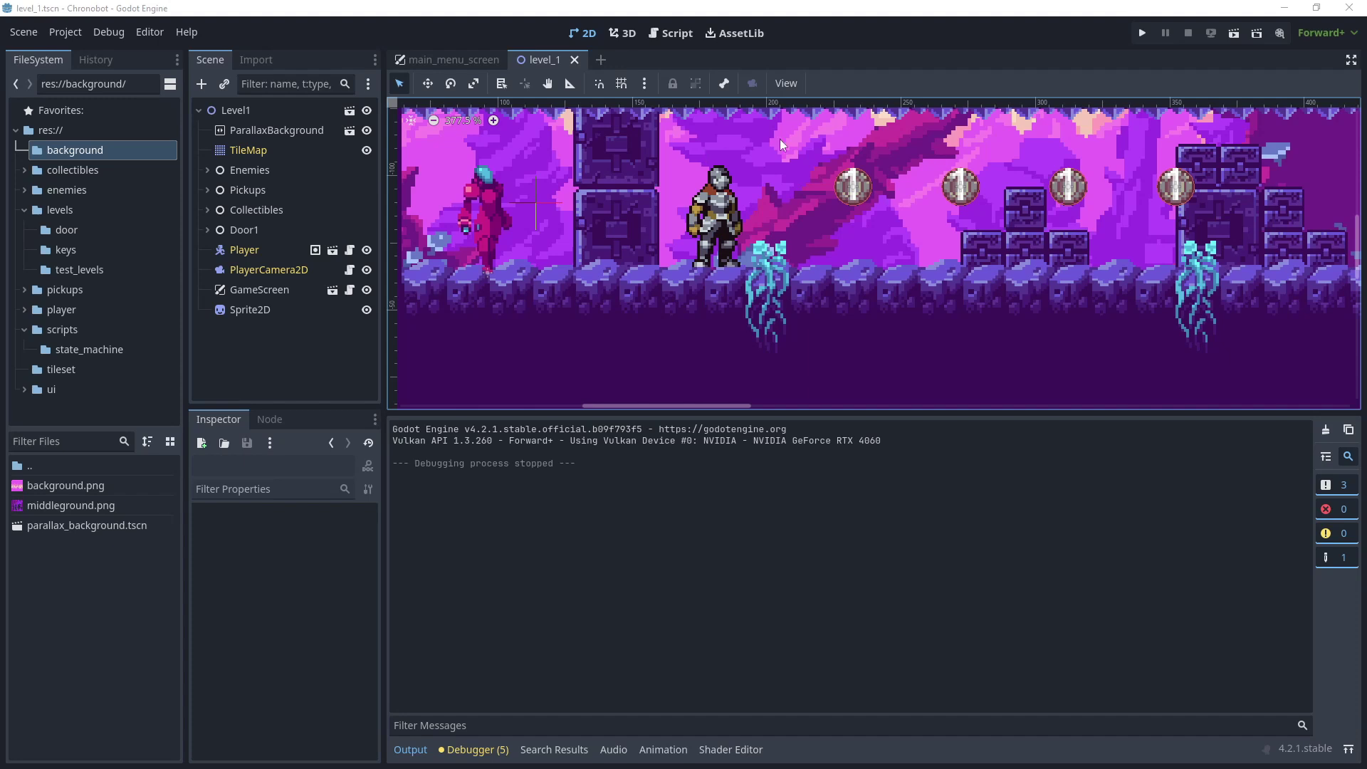
left_click(1235, 36)
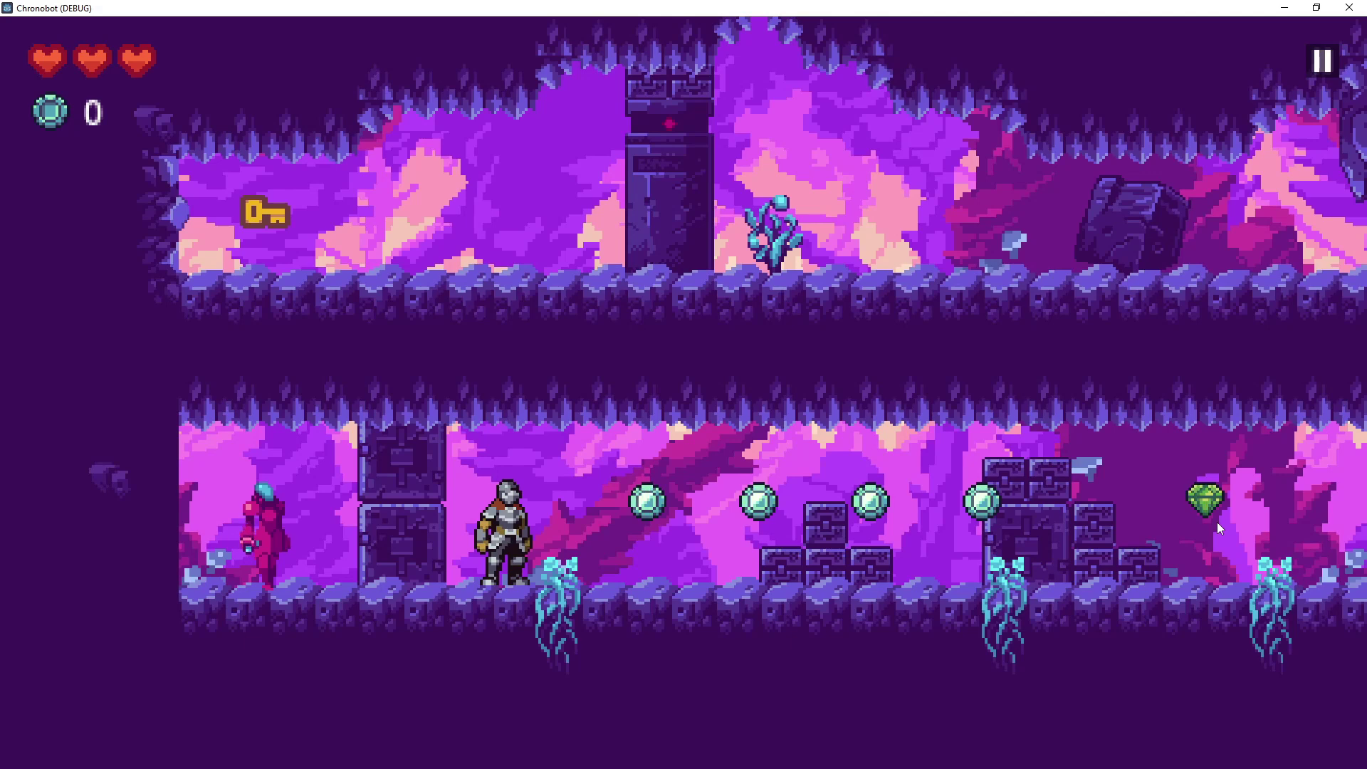
left_click(1349, 7)
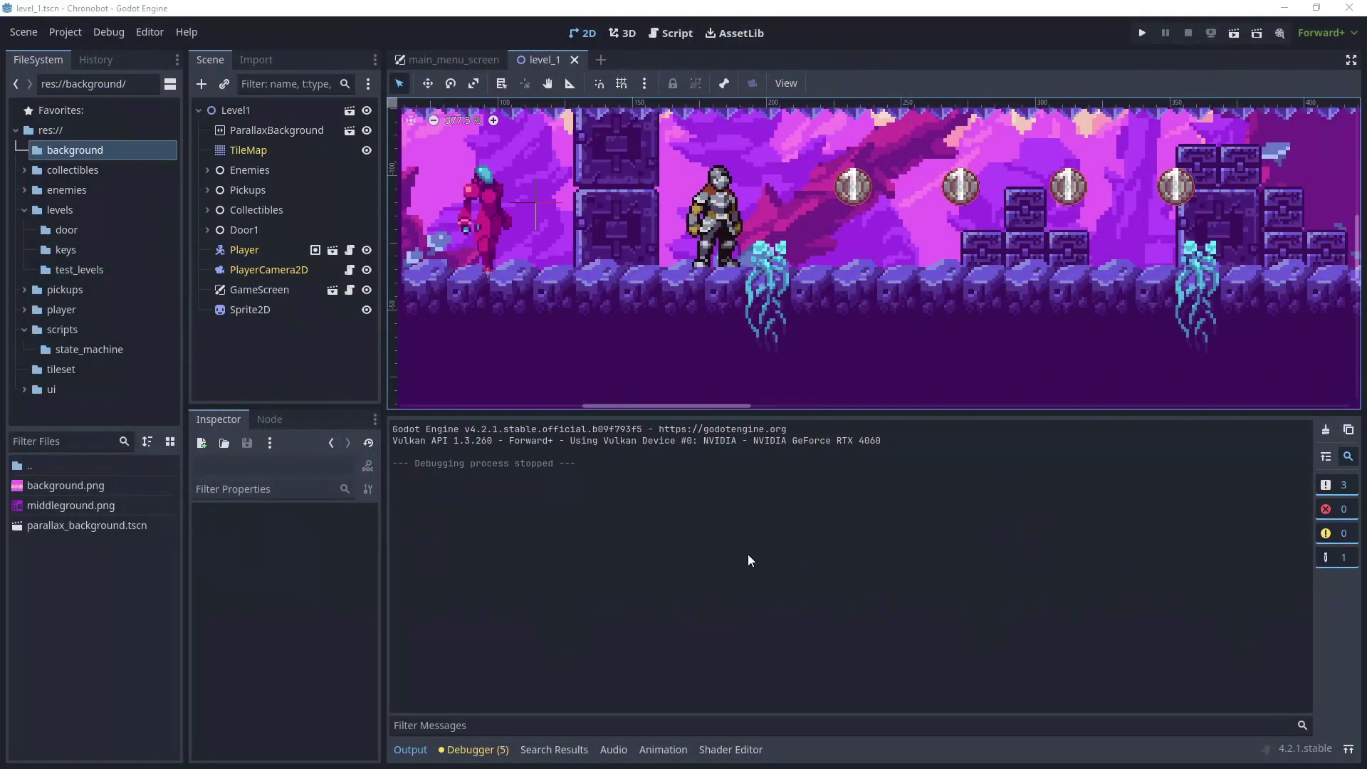
Open Project Settings at the Display > Window section.
left_click(64, 33)
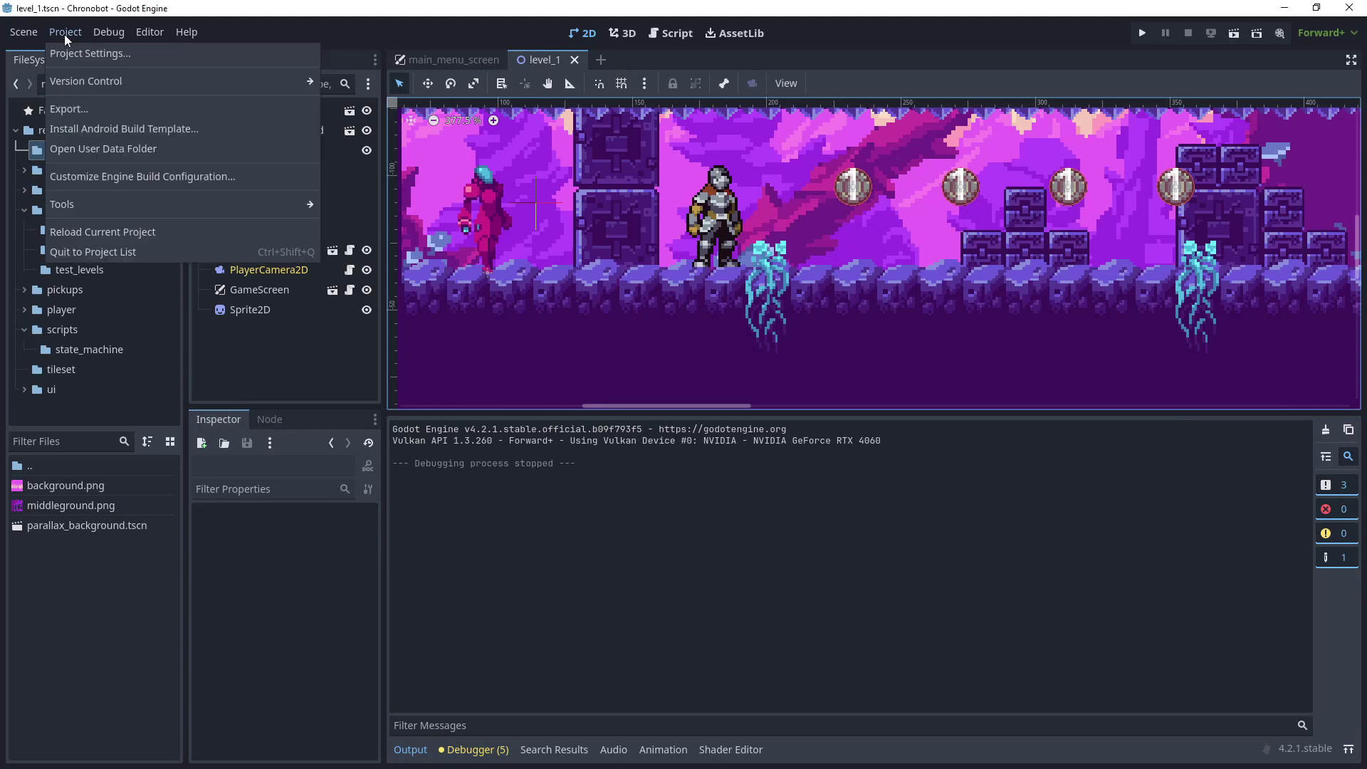
left_click(80, 54)
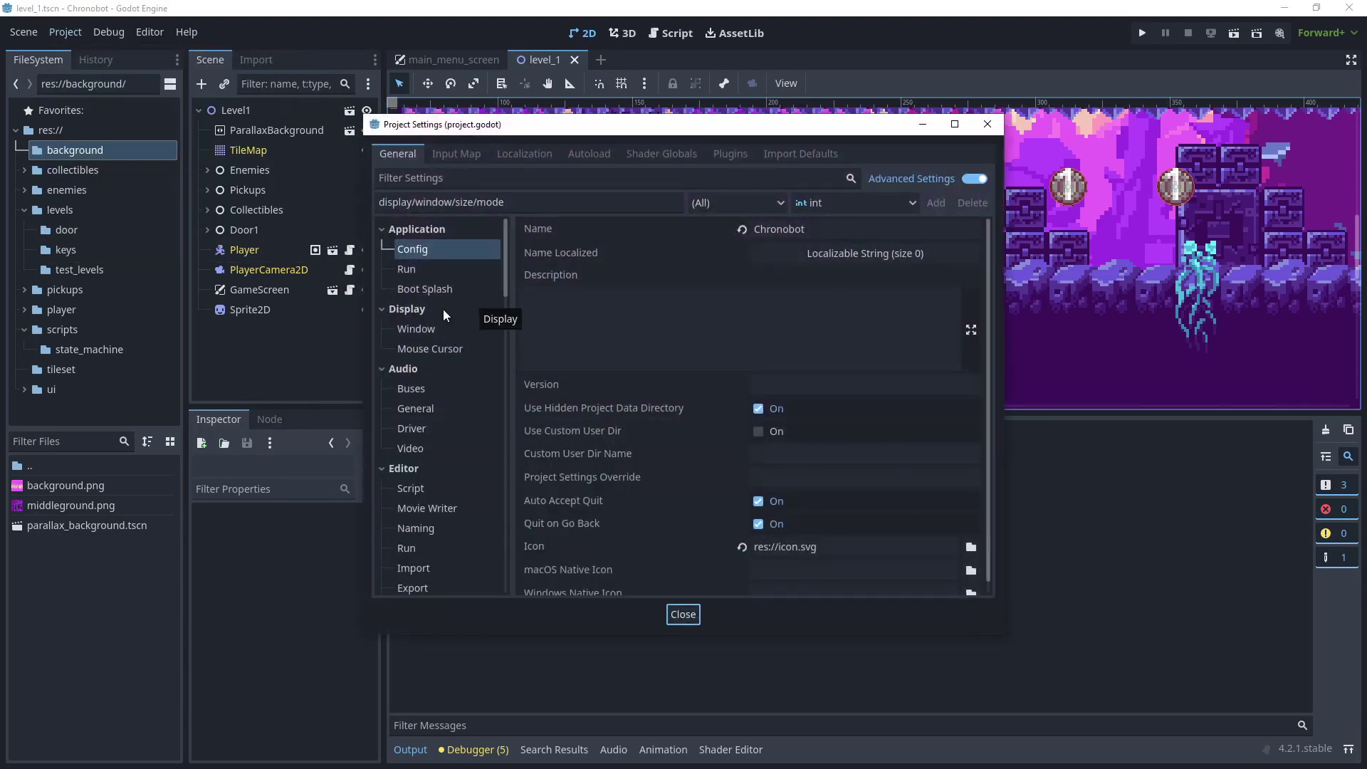
left_click(427, 331)
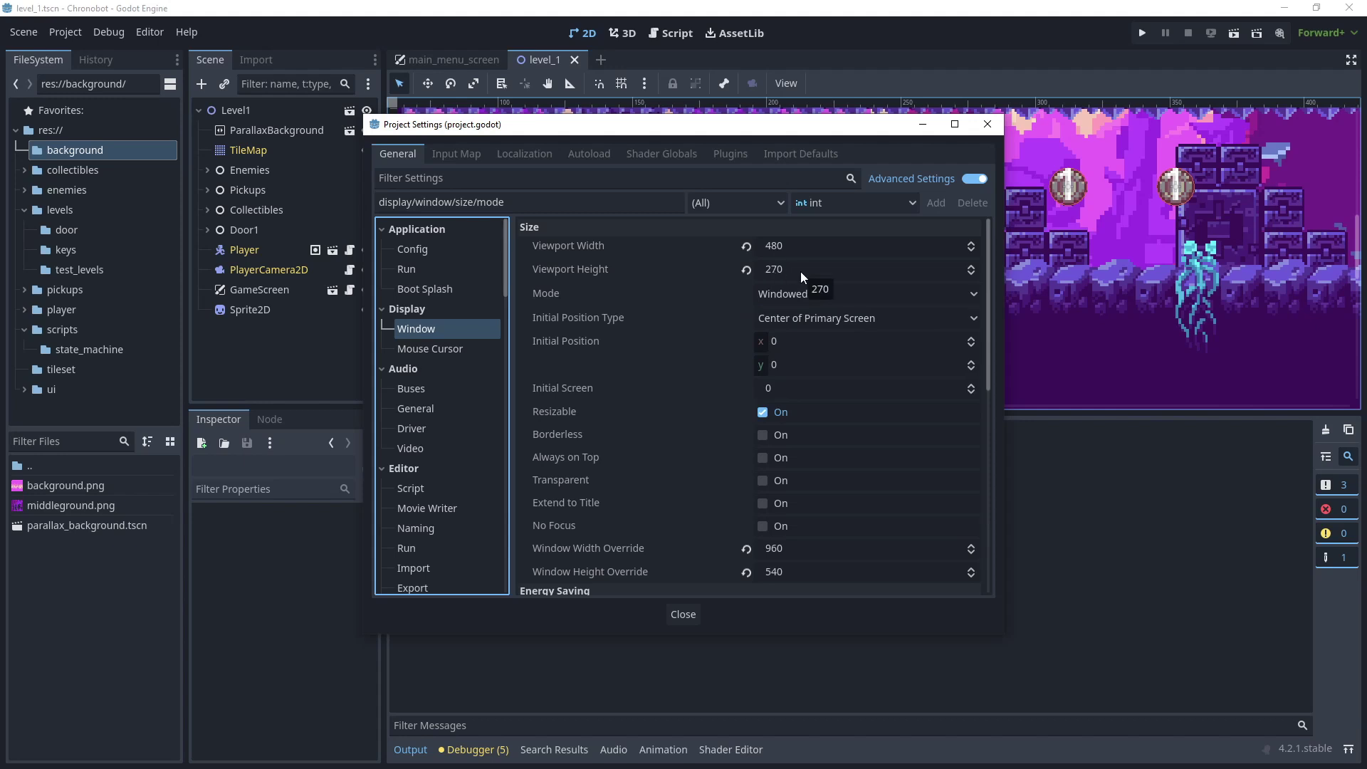
mouse_move(625, 342)
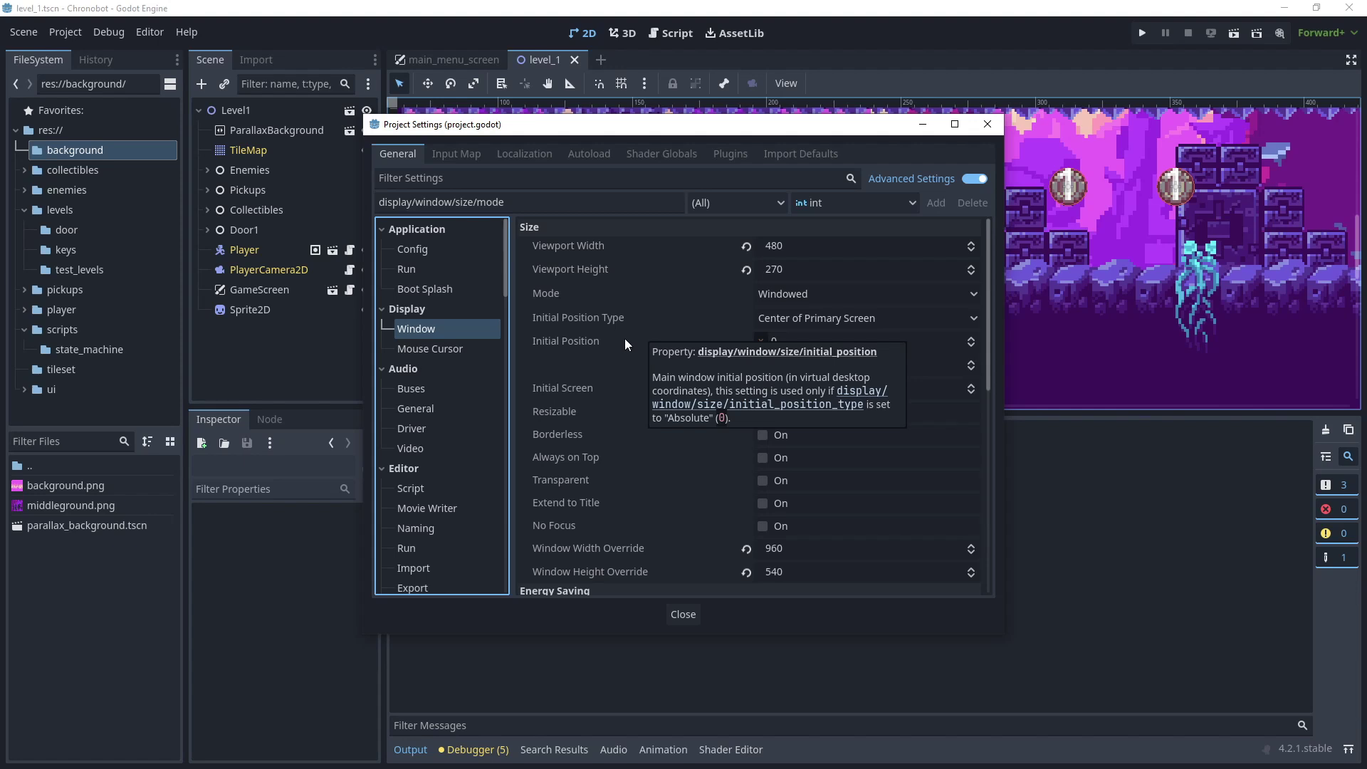
Set the viewport width to 1920/4 and height to 1080/4, giving 480 by 270.
left_click(807, 250)
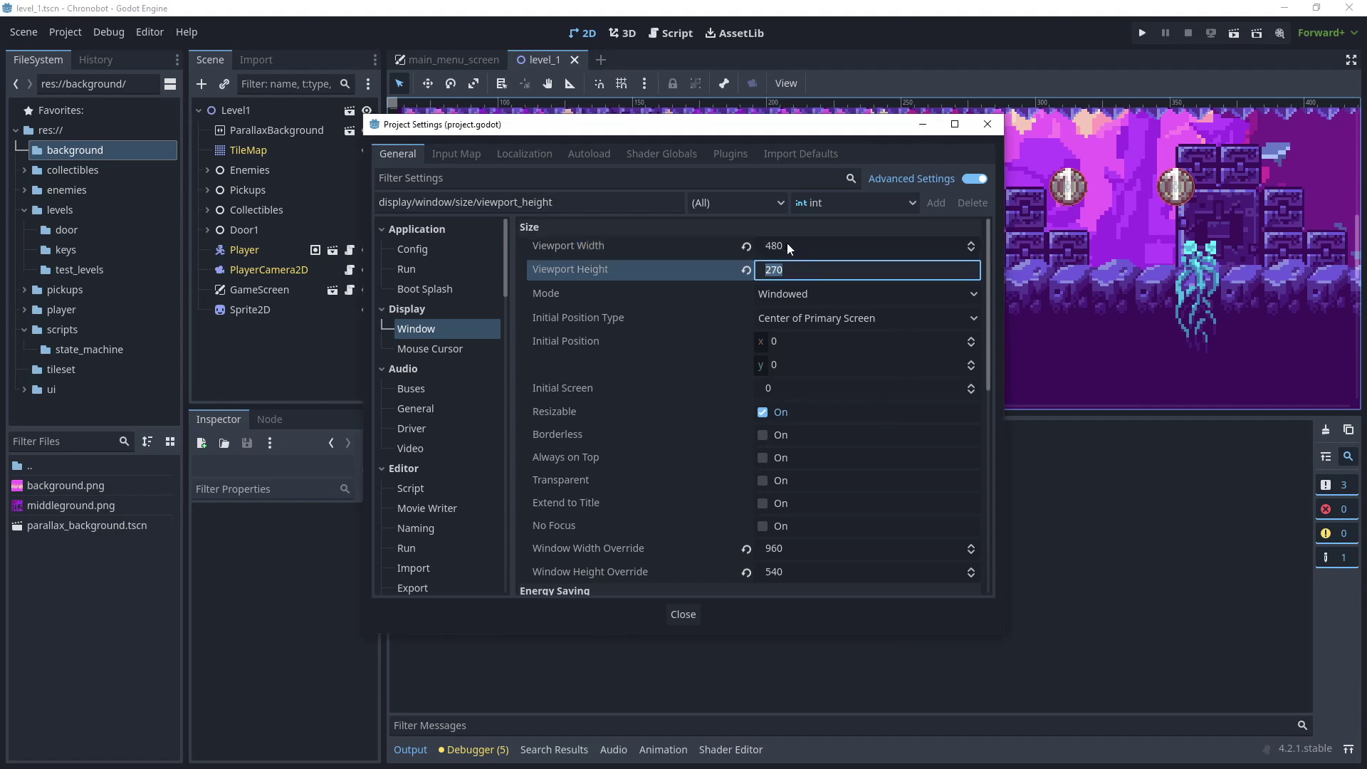
type("192")
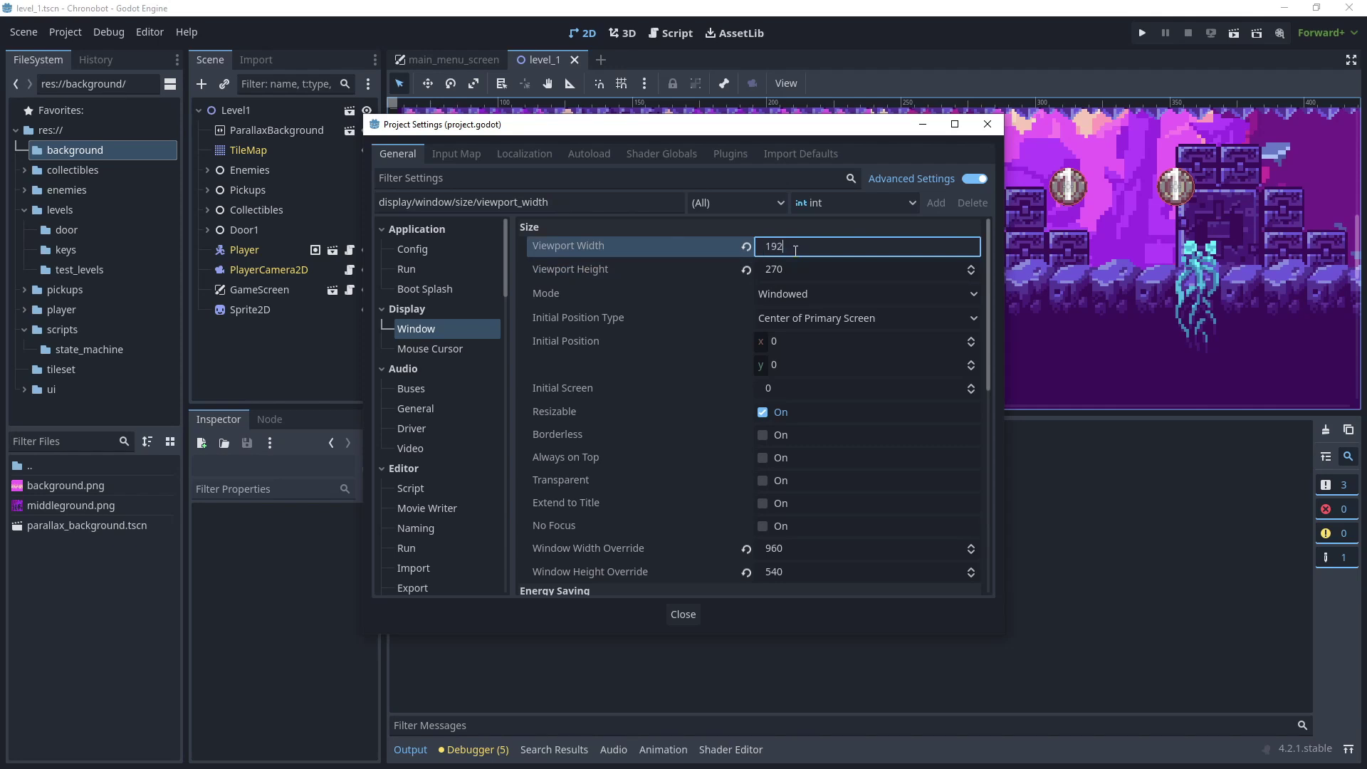
type("0")
key("Tab")
type("1080")
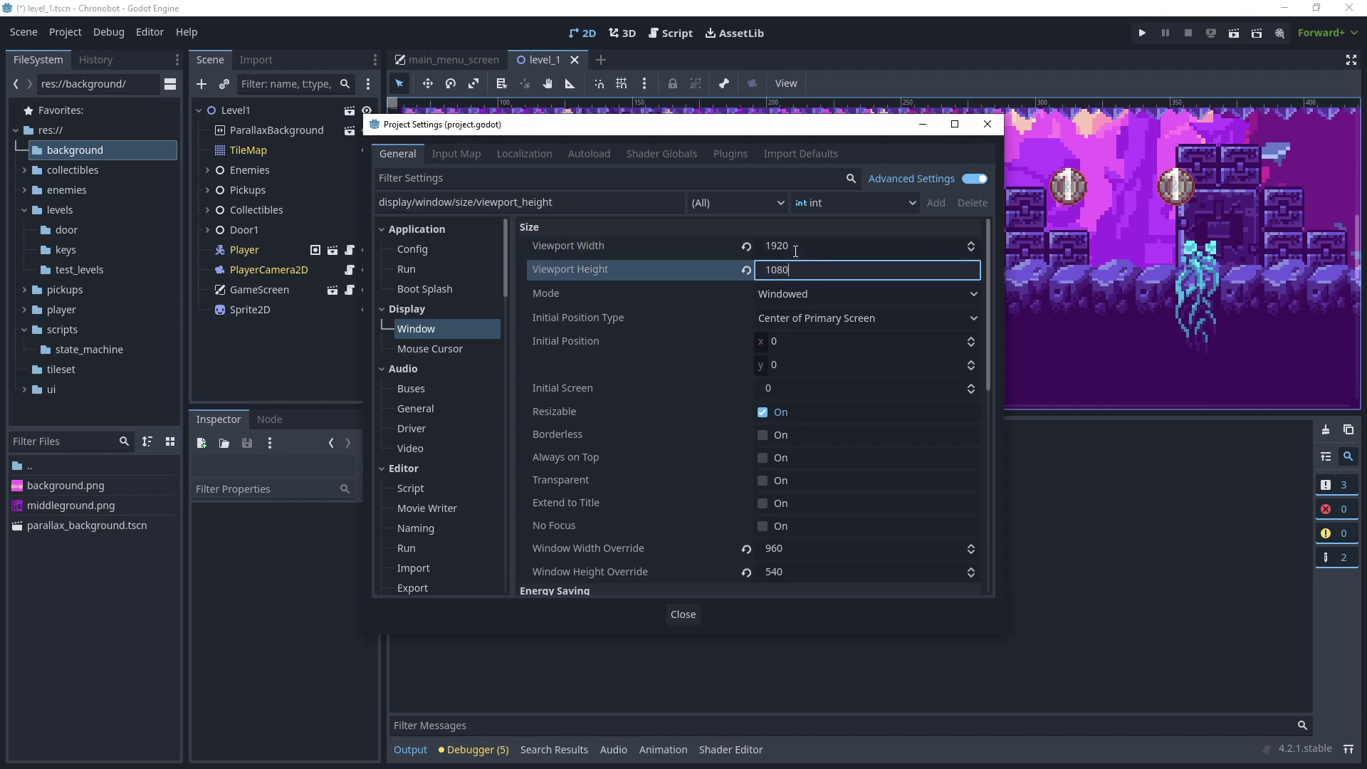
key("shift+Tab")
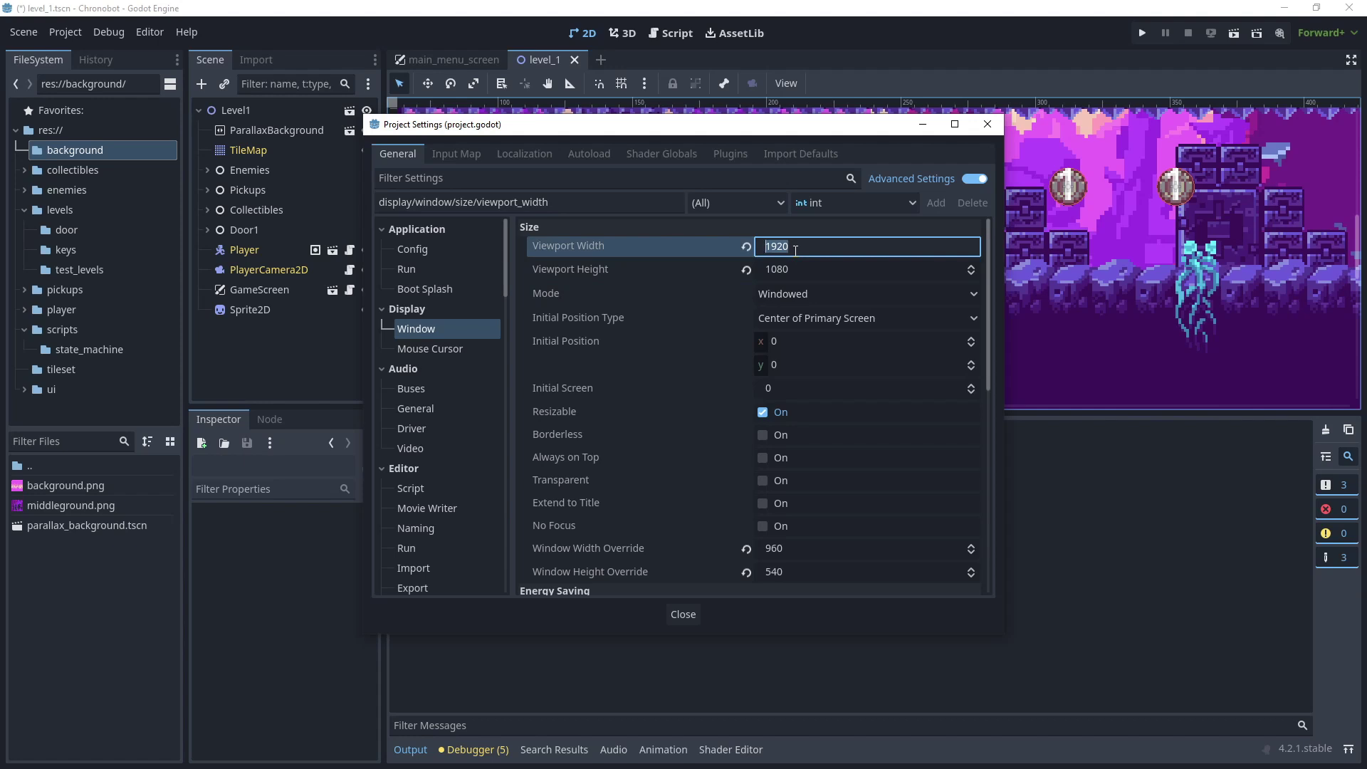
left_click(795, 250)
type("/")
type("4")
left_click(805, 269)
type("/4")
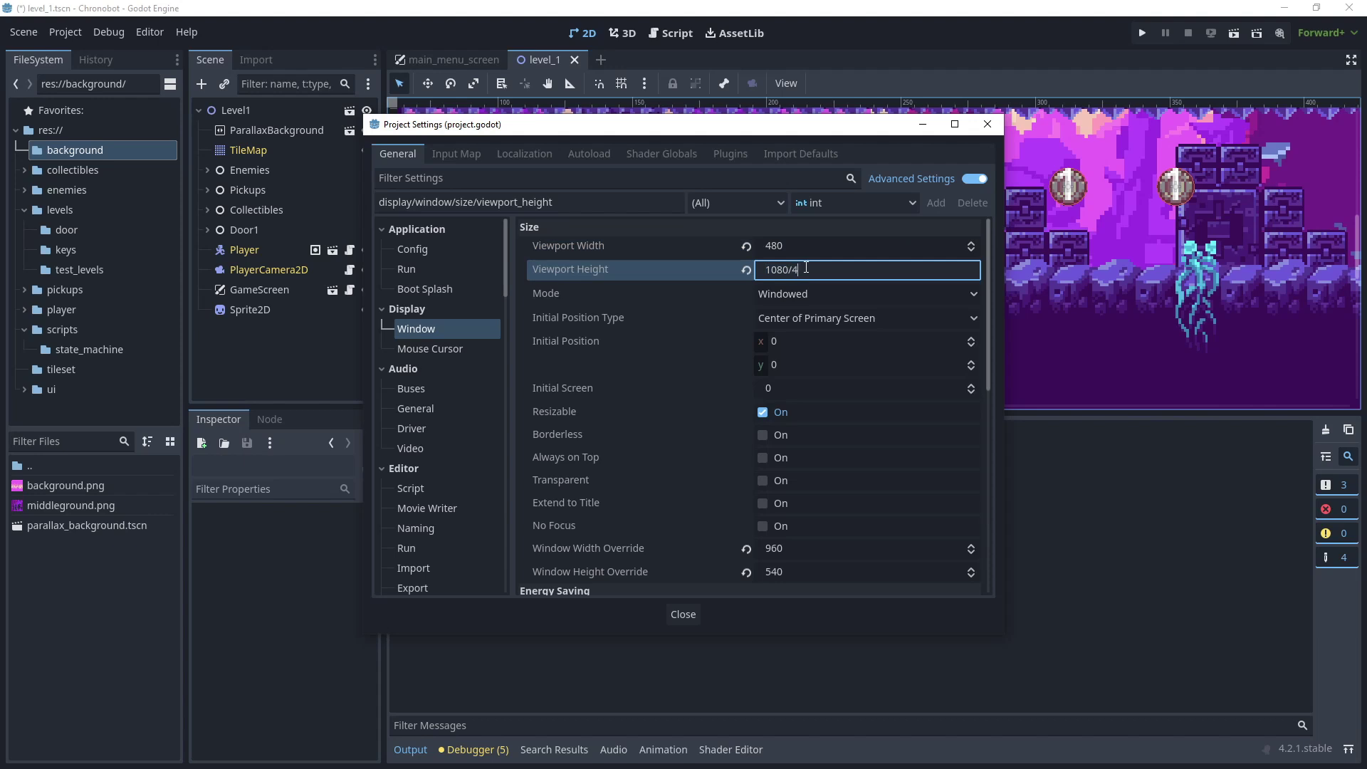
key("Tab")
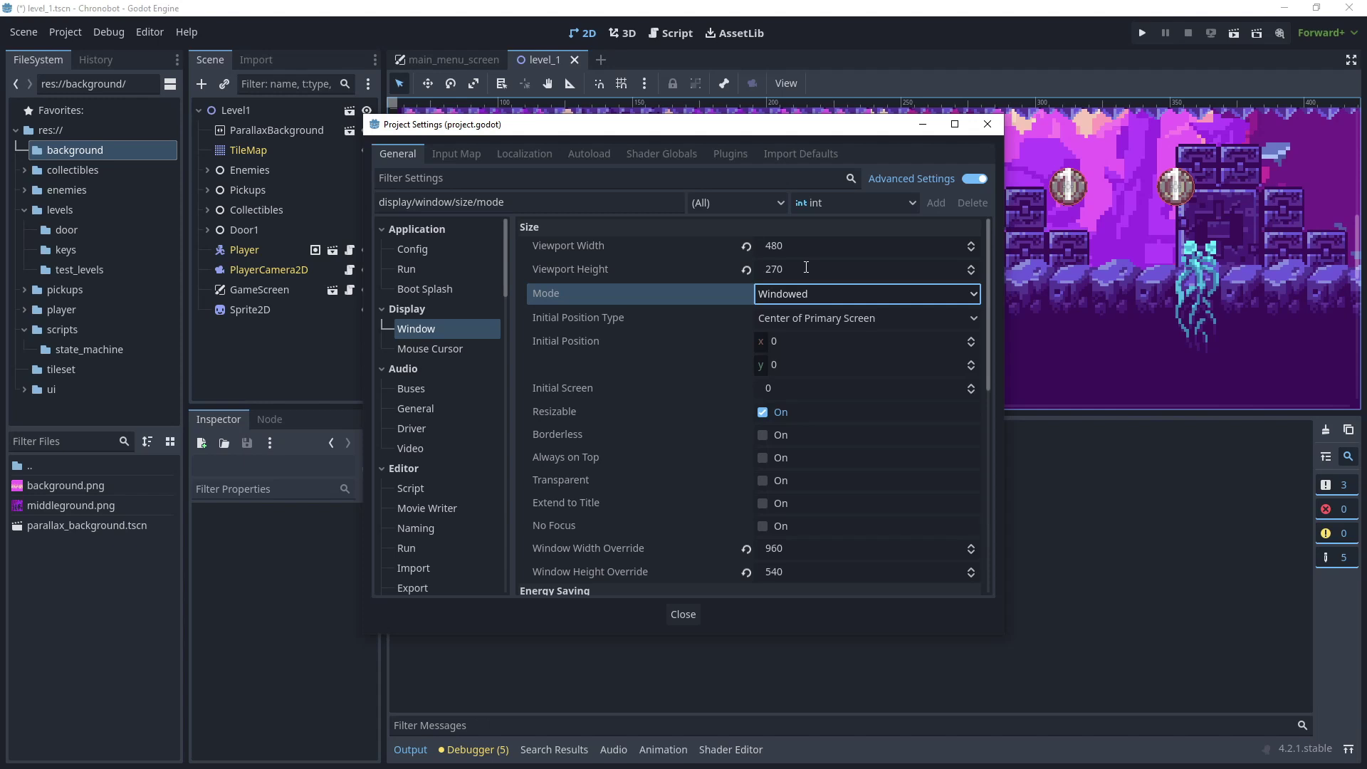
left_click(861, 548)
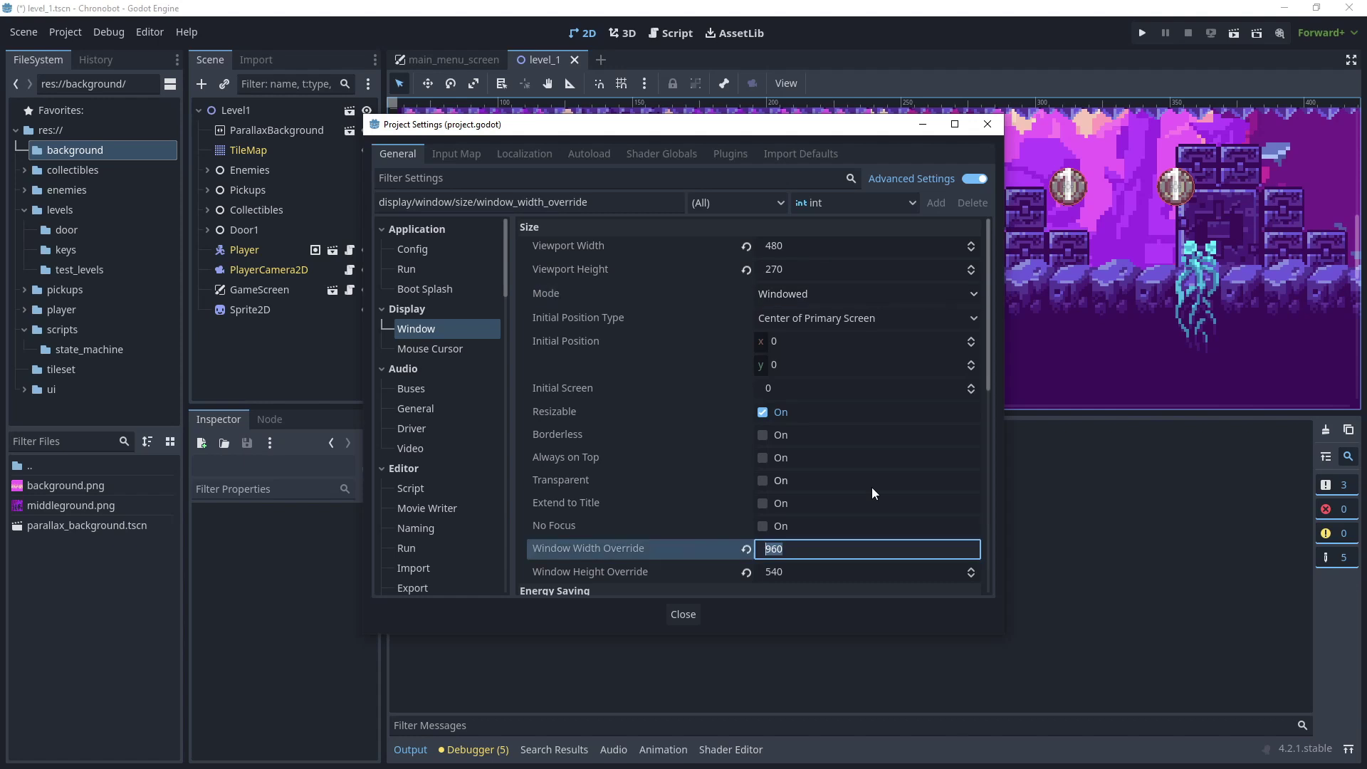
scroll(878, 488, "down", 1)
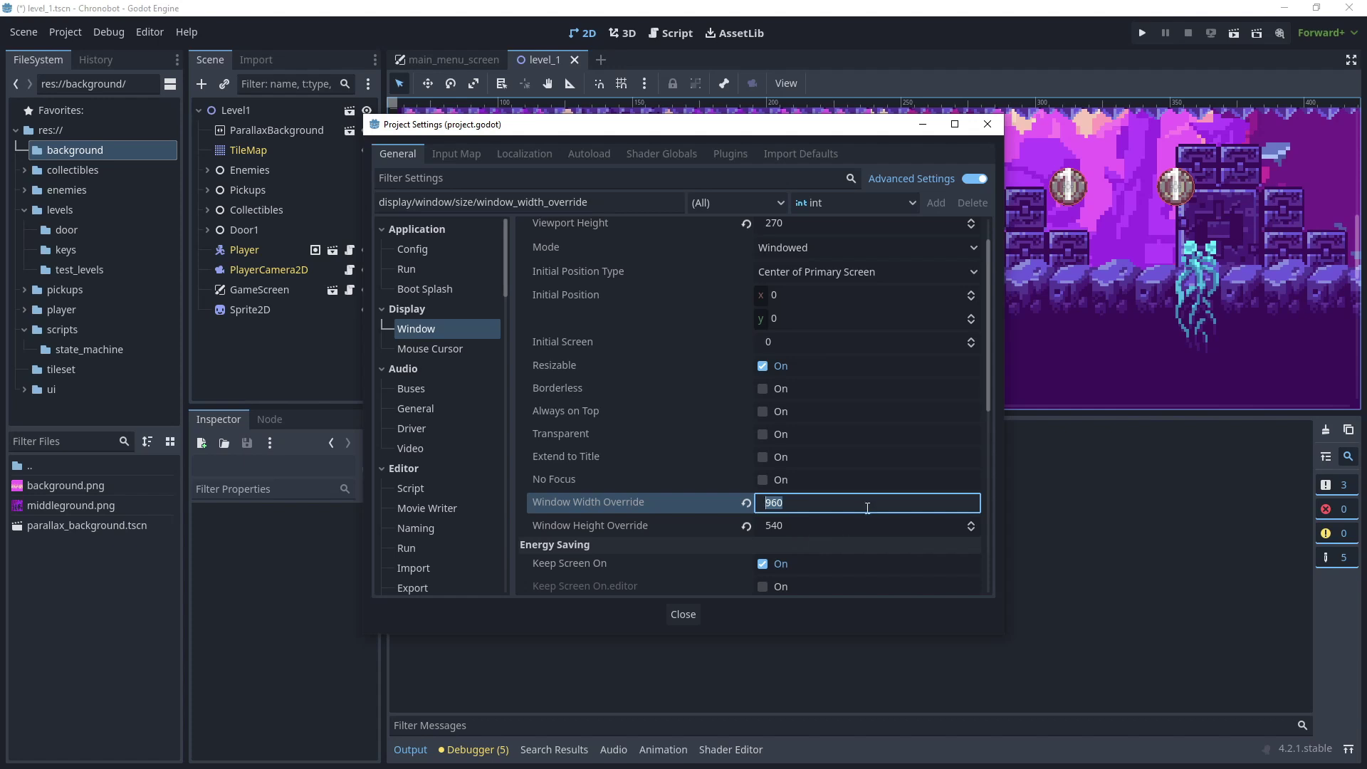
left_click(776, 502)
scroll(830, 437, "up", 1)
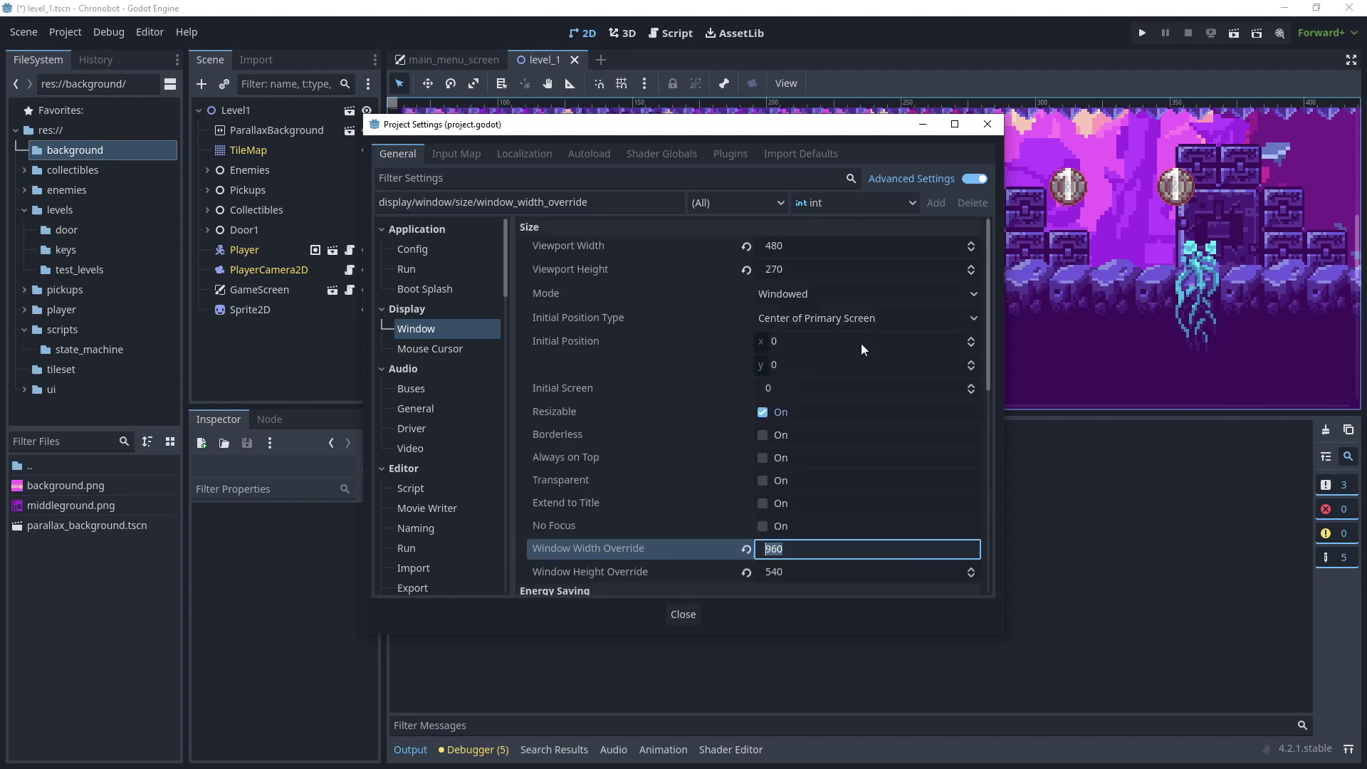
type("480")
left_click(799, 570)
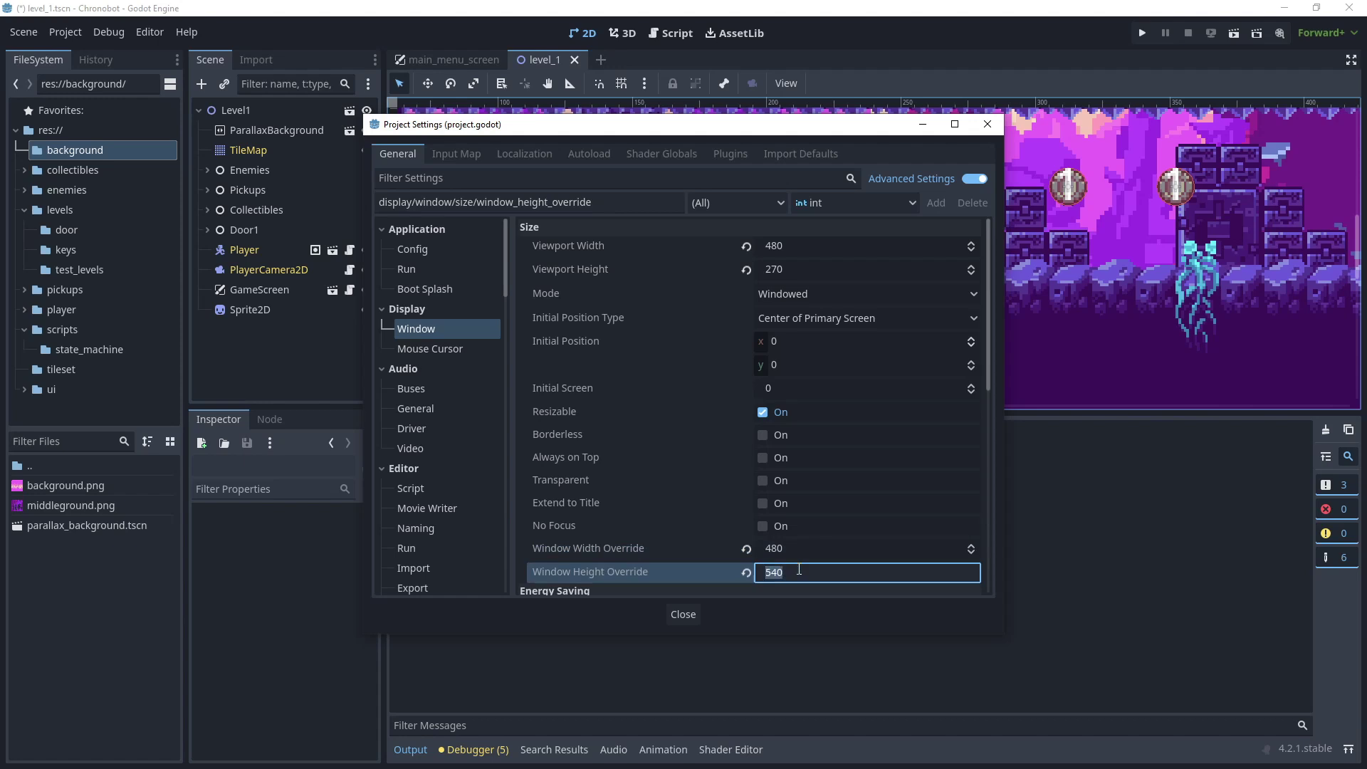
type("270")
left_click(793, 549)
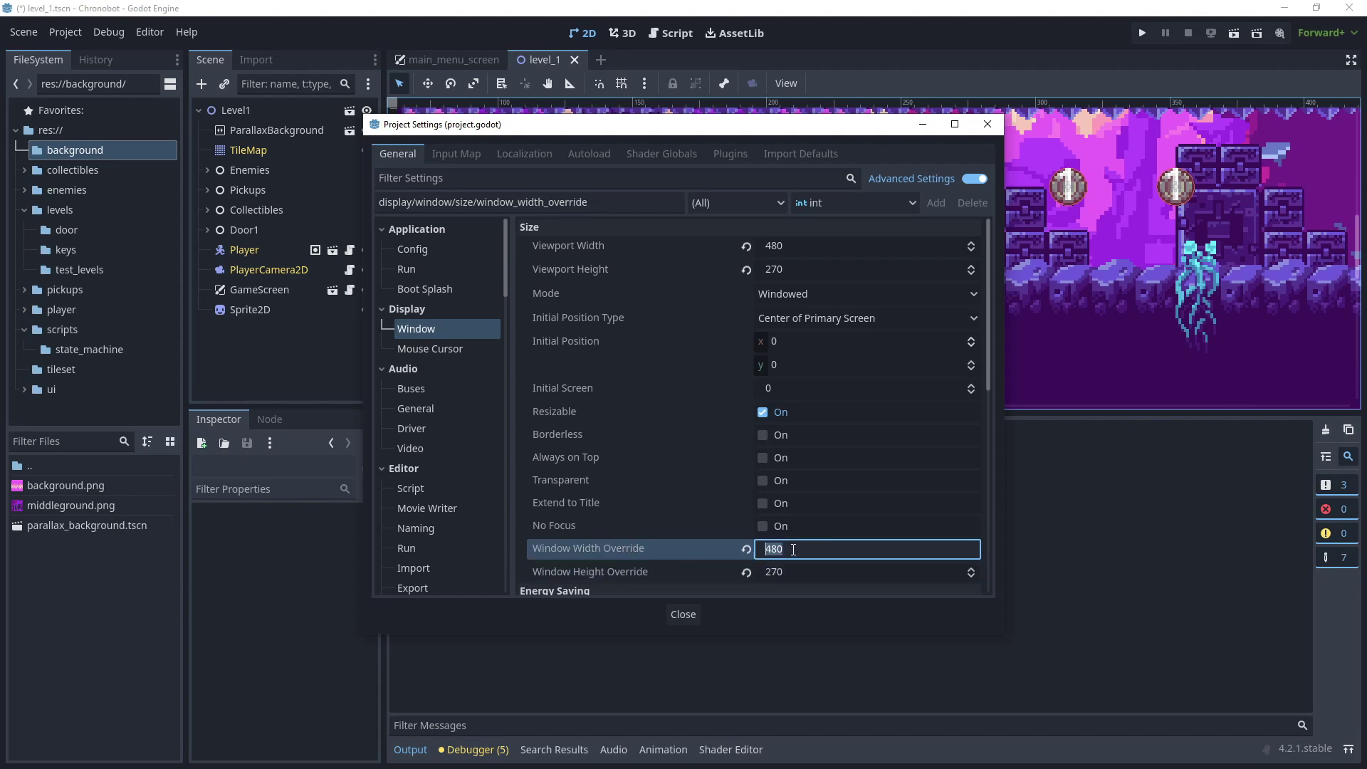
key("BackSpace")
key("BackSpace")
key("BackSpace")
type("960")
left_click(797, 570)
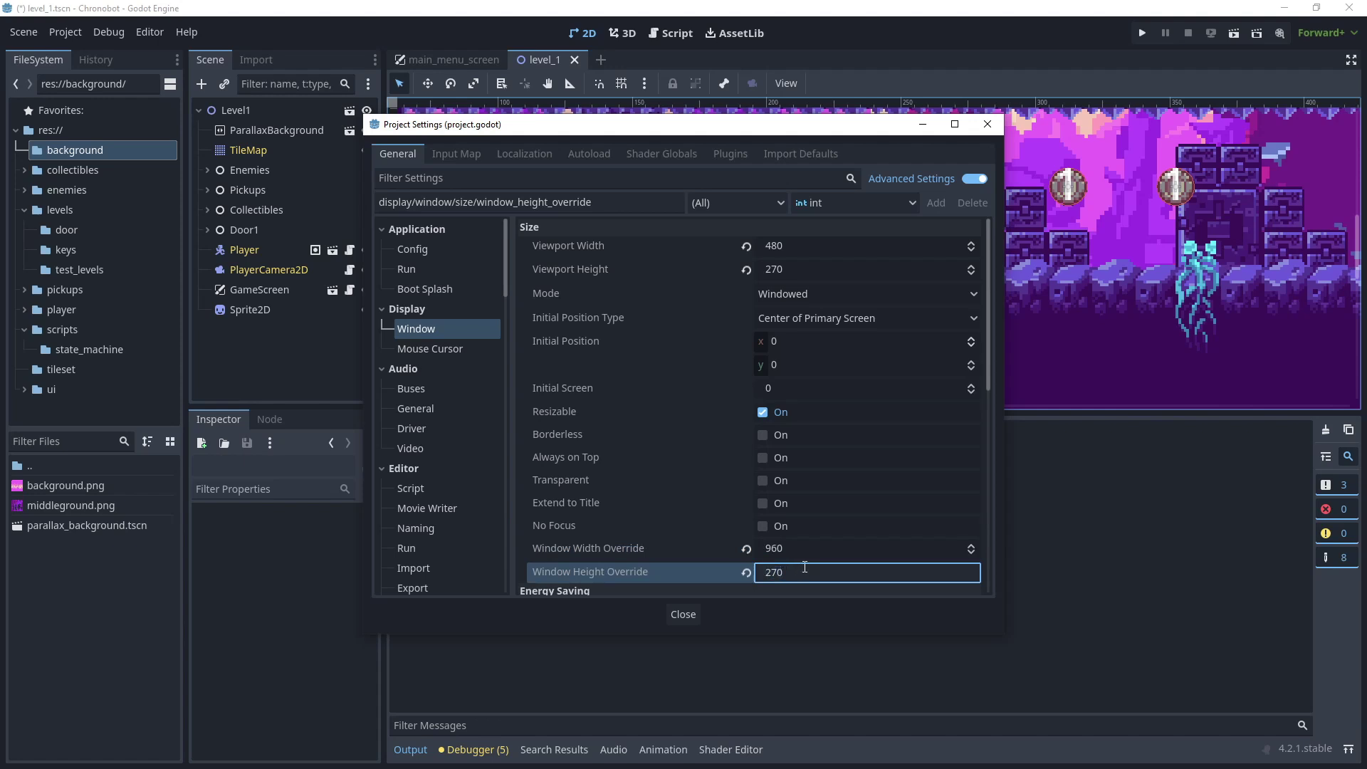
type("*2")
key("Tab")
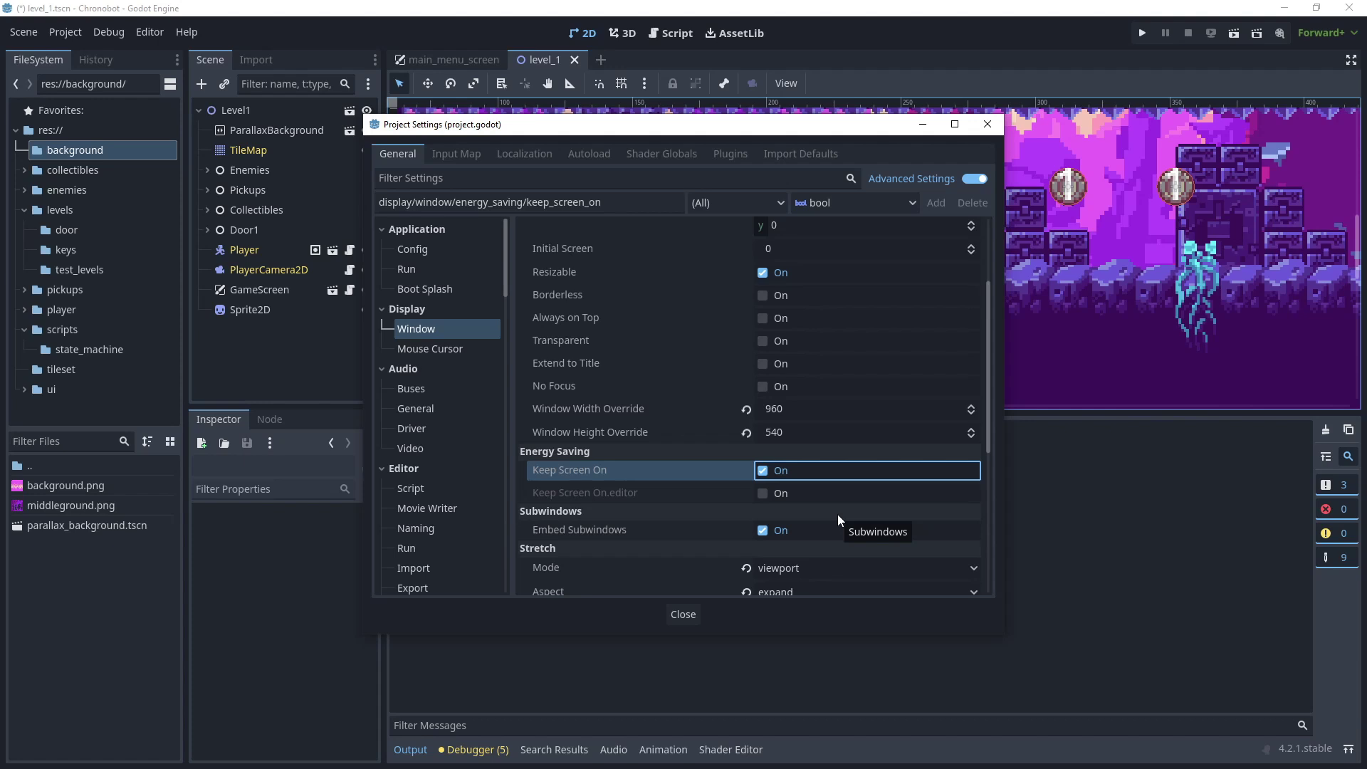
scroll(838, 514, "down", 1)
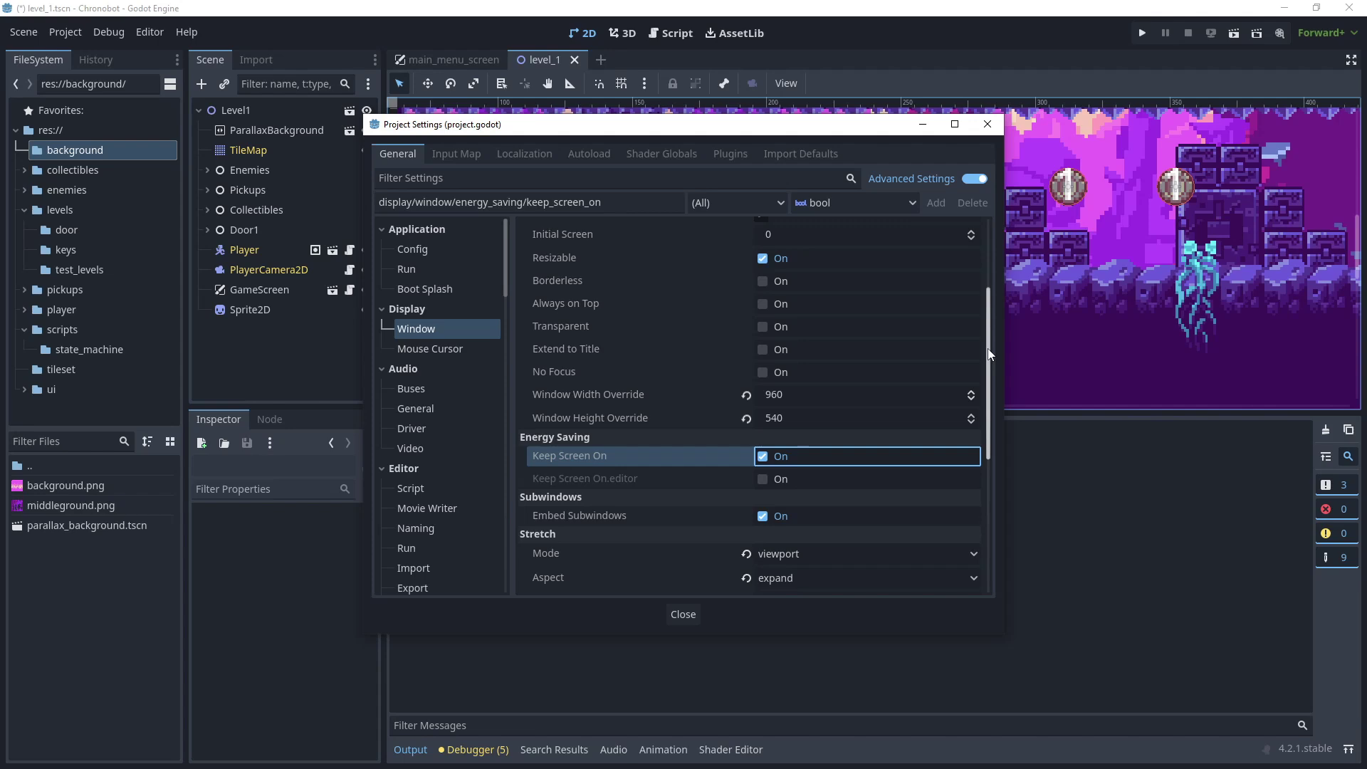
Set the Stretch Aspect to keep_height and the Stretch Scale Mode to integer.
left_click_drag(990, 354, 989, 486)
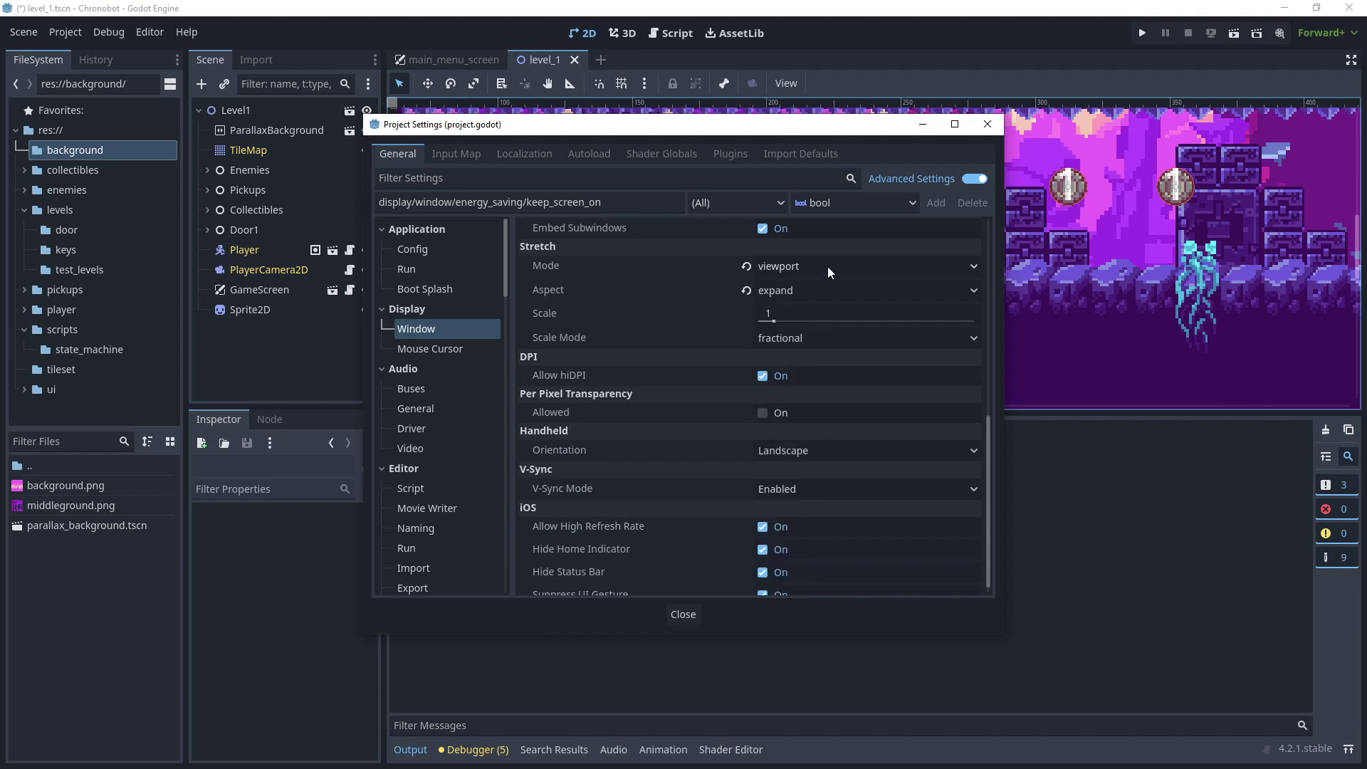
left_click(796, 292)
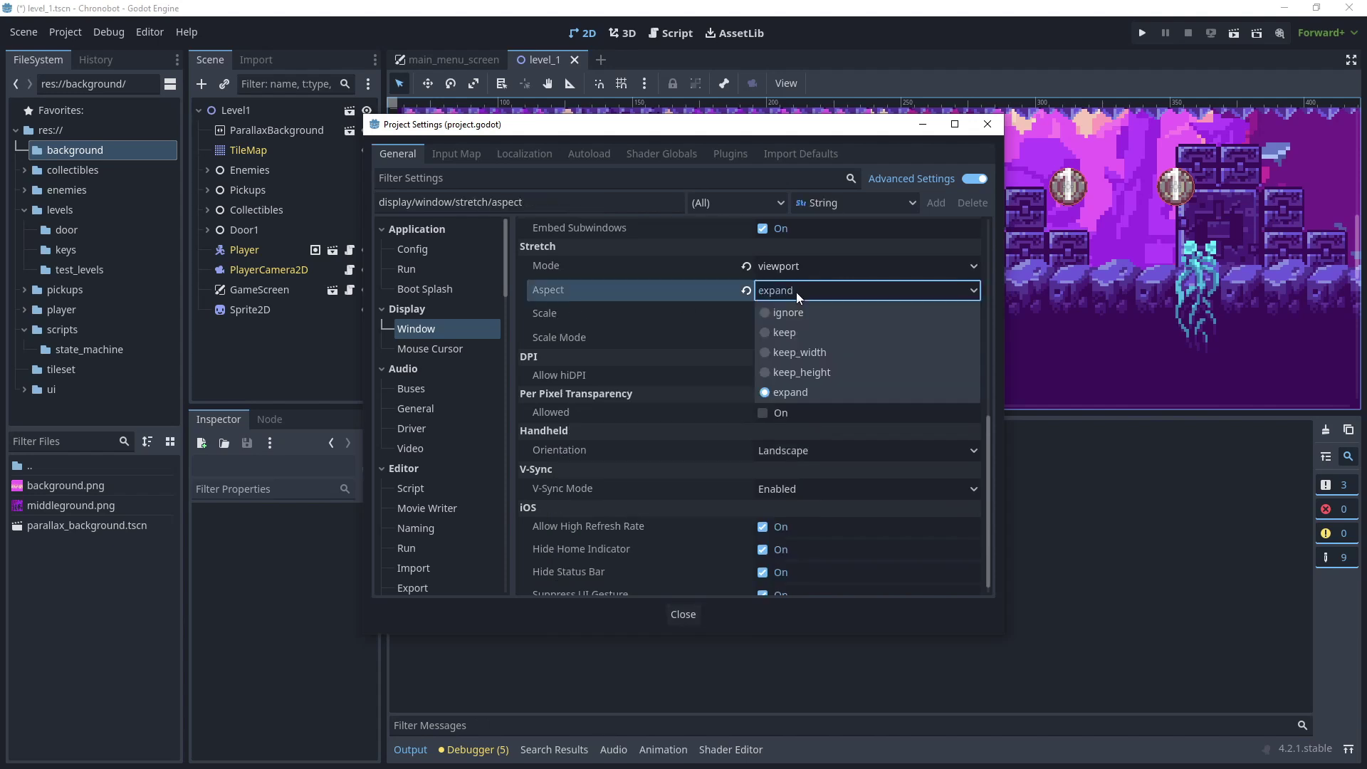
left_click(802, 370)
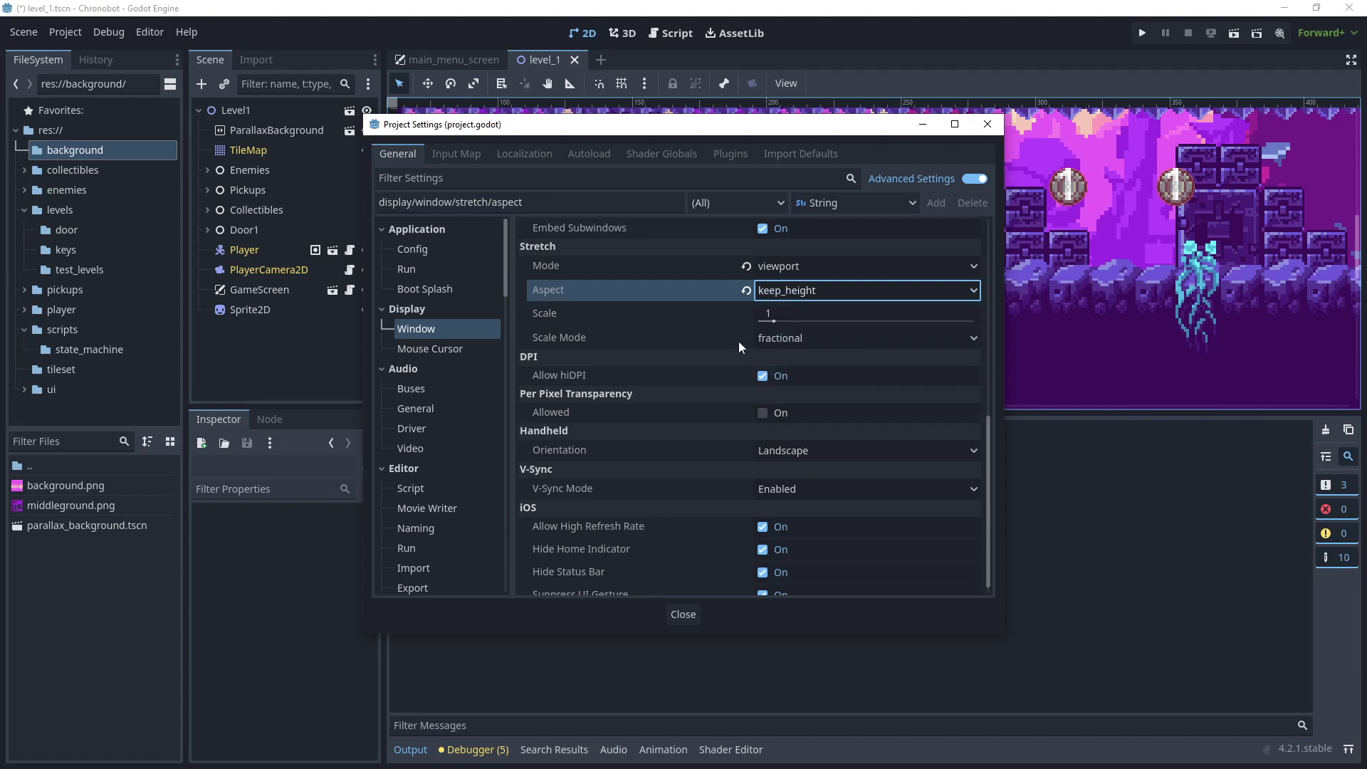
left_click(805, 333)
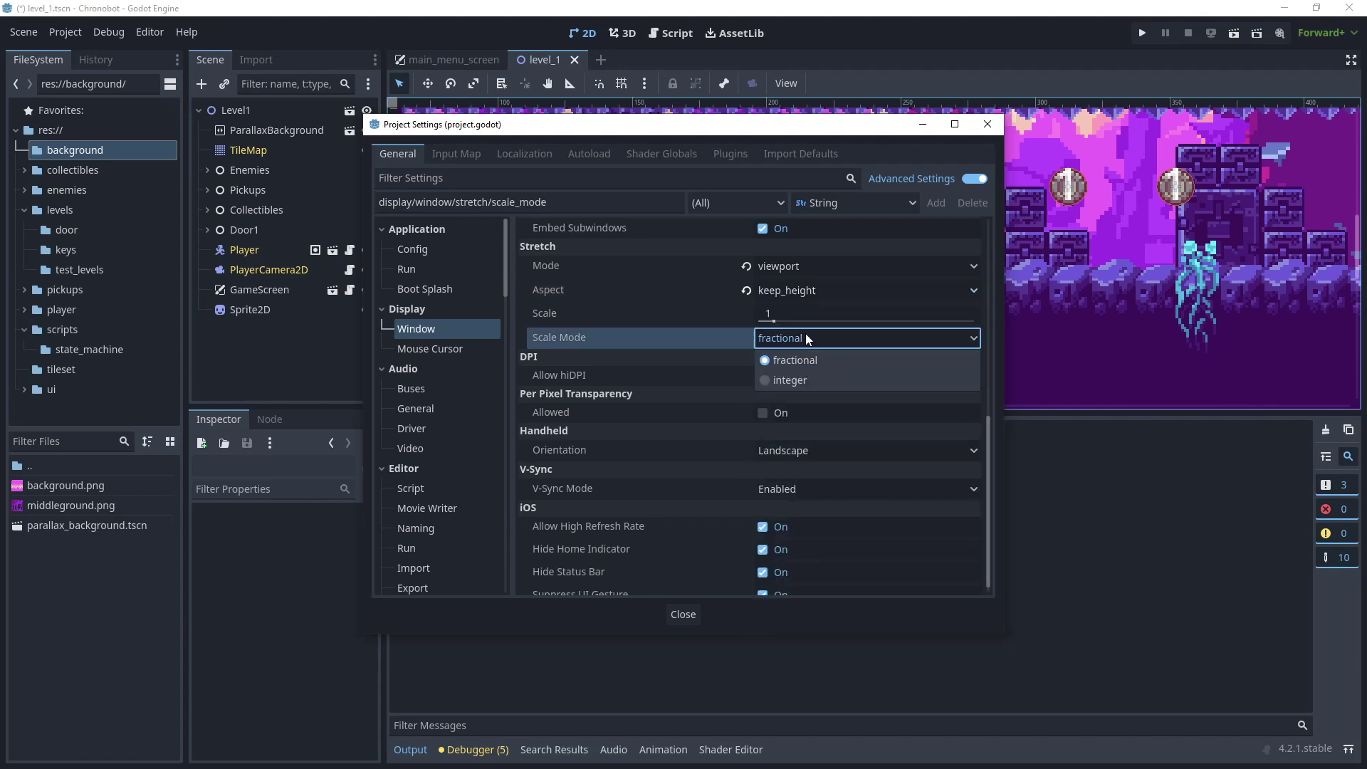
left_click(796, 379)
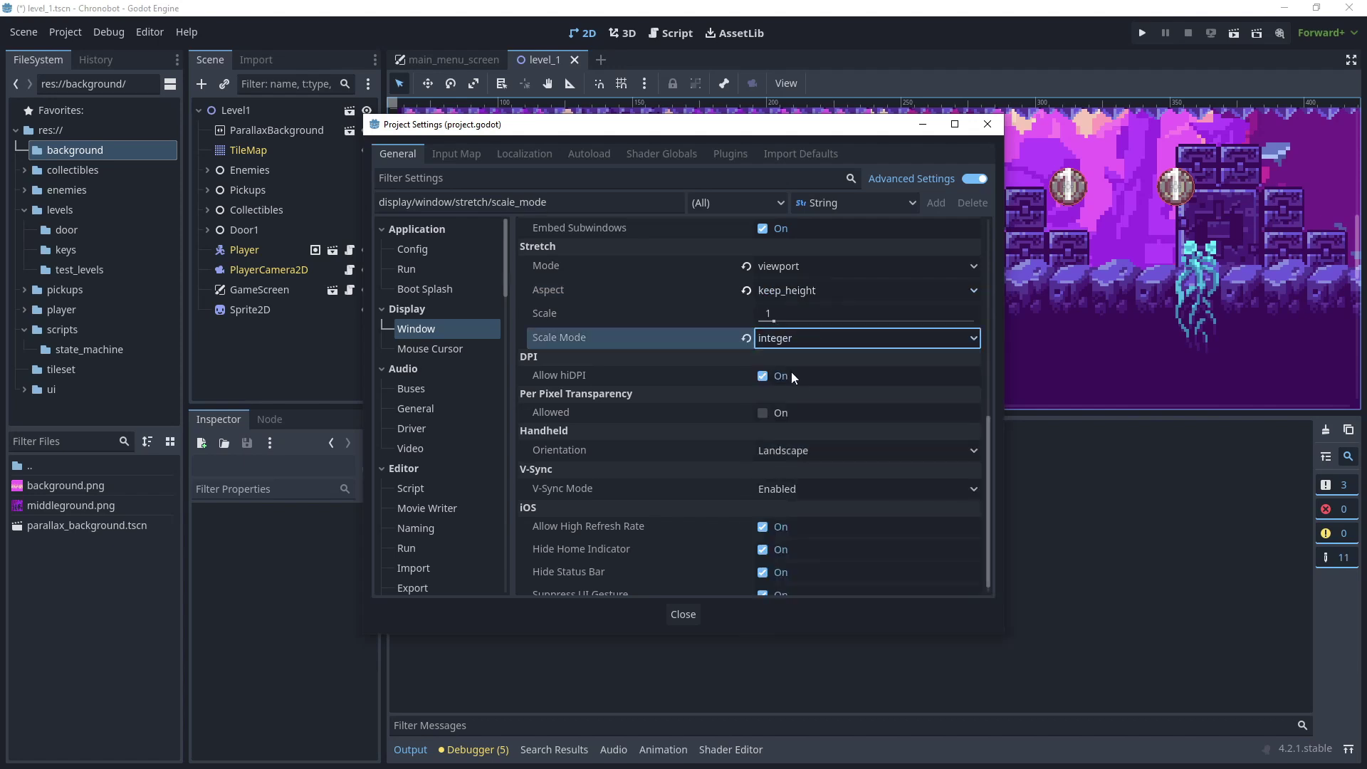
Close Project Settings and open game_manager.gd from the scripts folder.
left_click(681, 617)
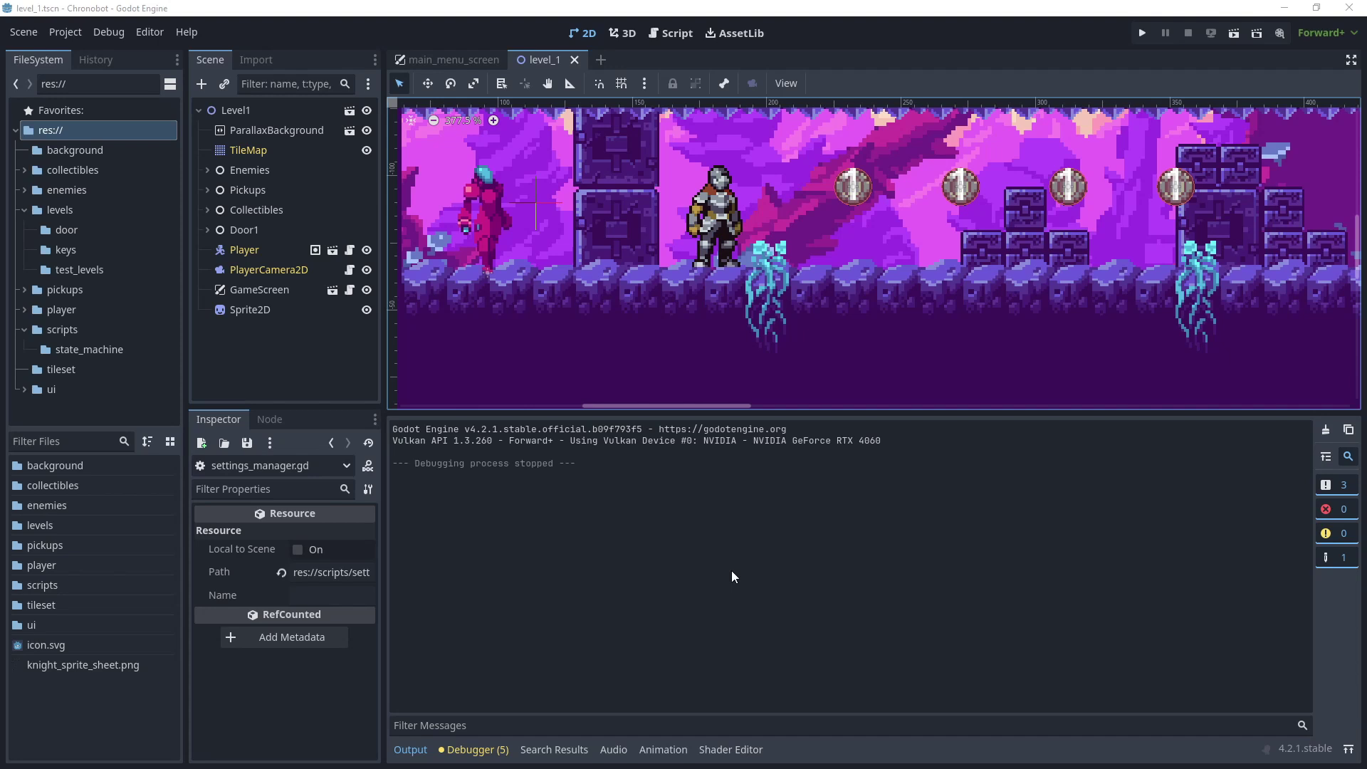
left_click(74, 329)
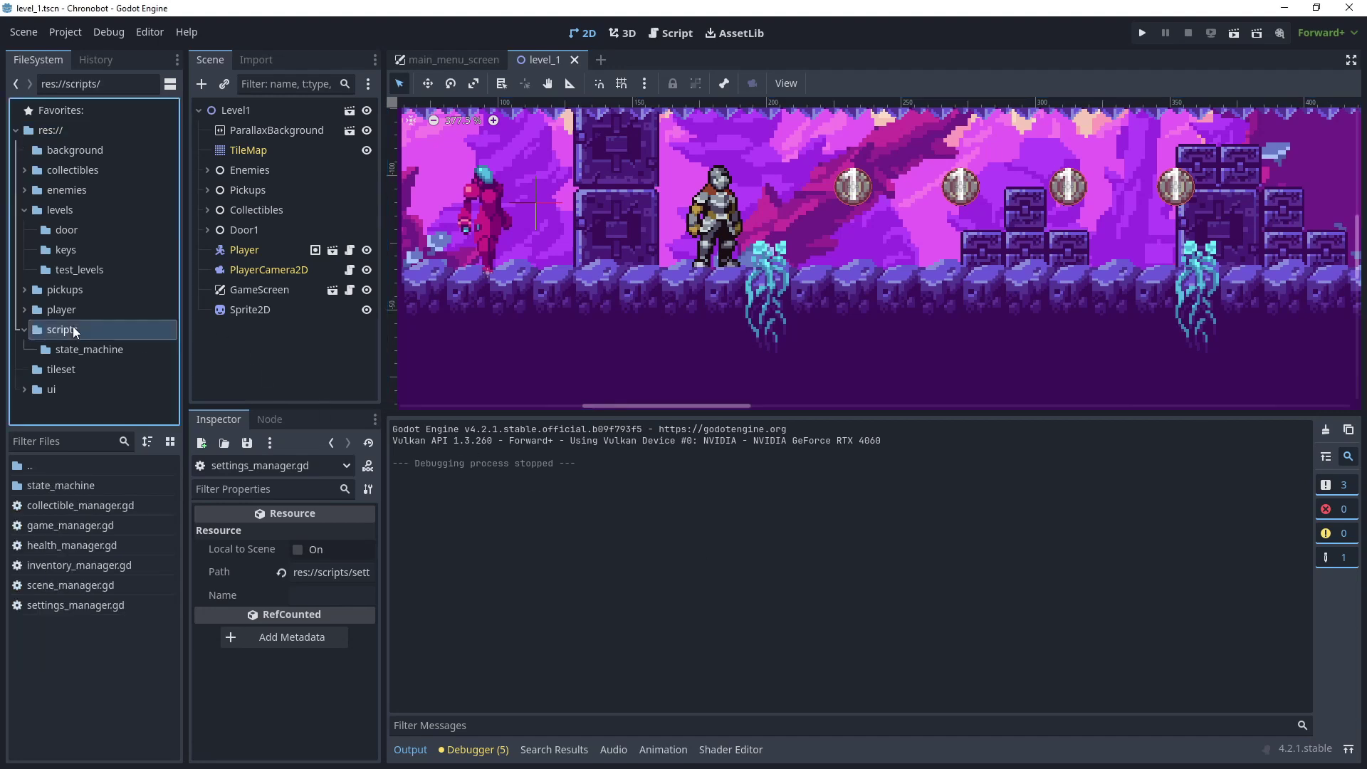
double_click(91, 524)
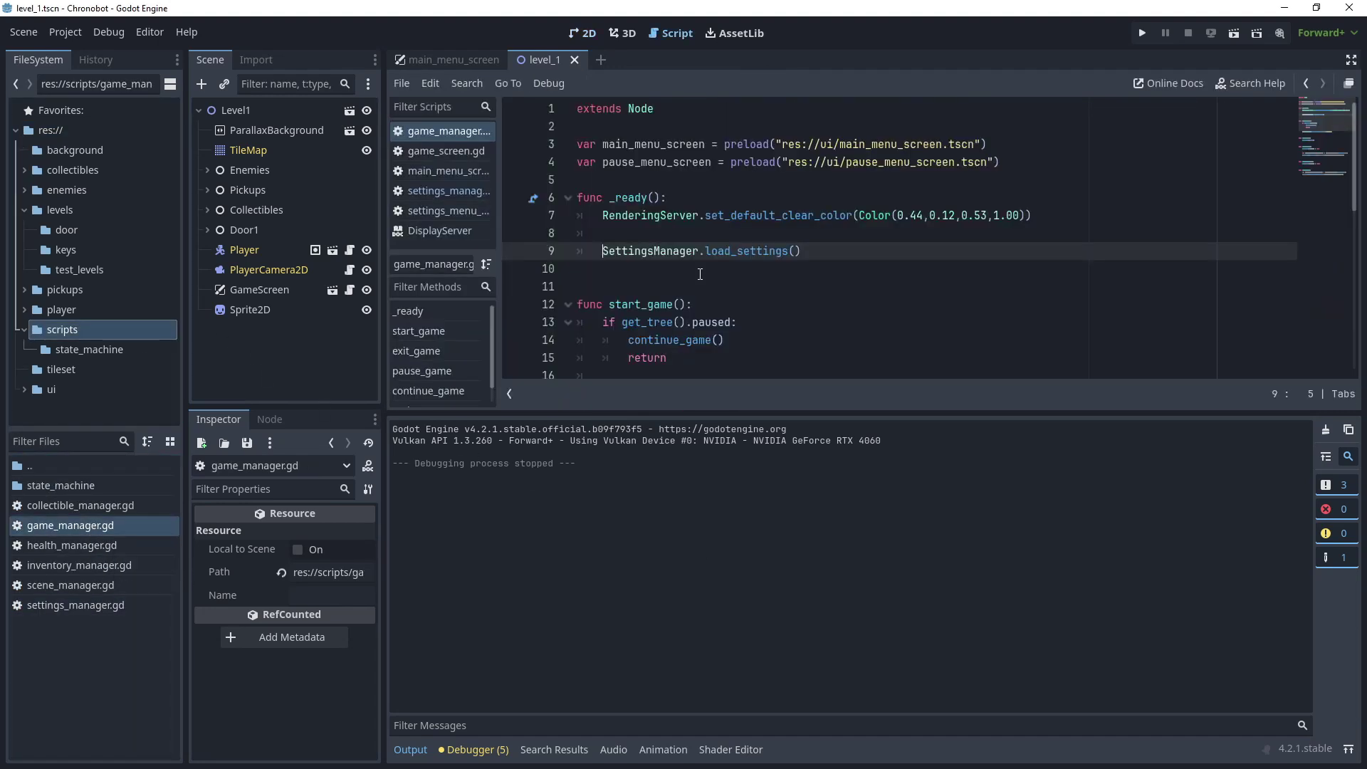
Prefix line 9's SettingsManager.load_settings() with # and run the current scene.
left_click(603, 252)
type("#")
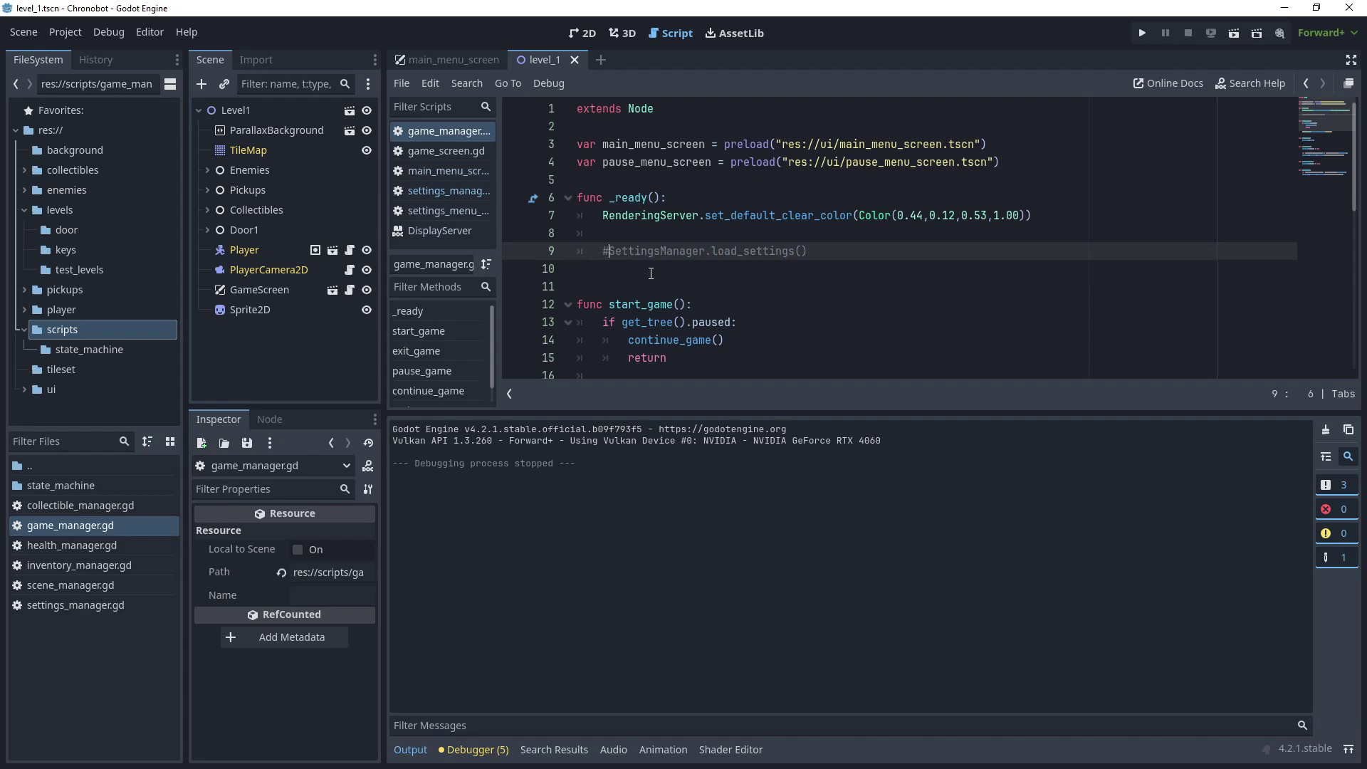
left_click(876, 252)
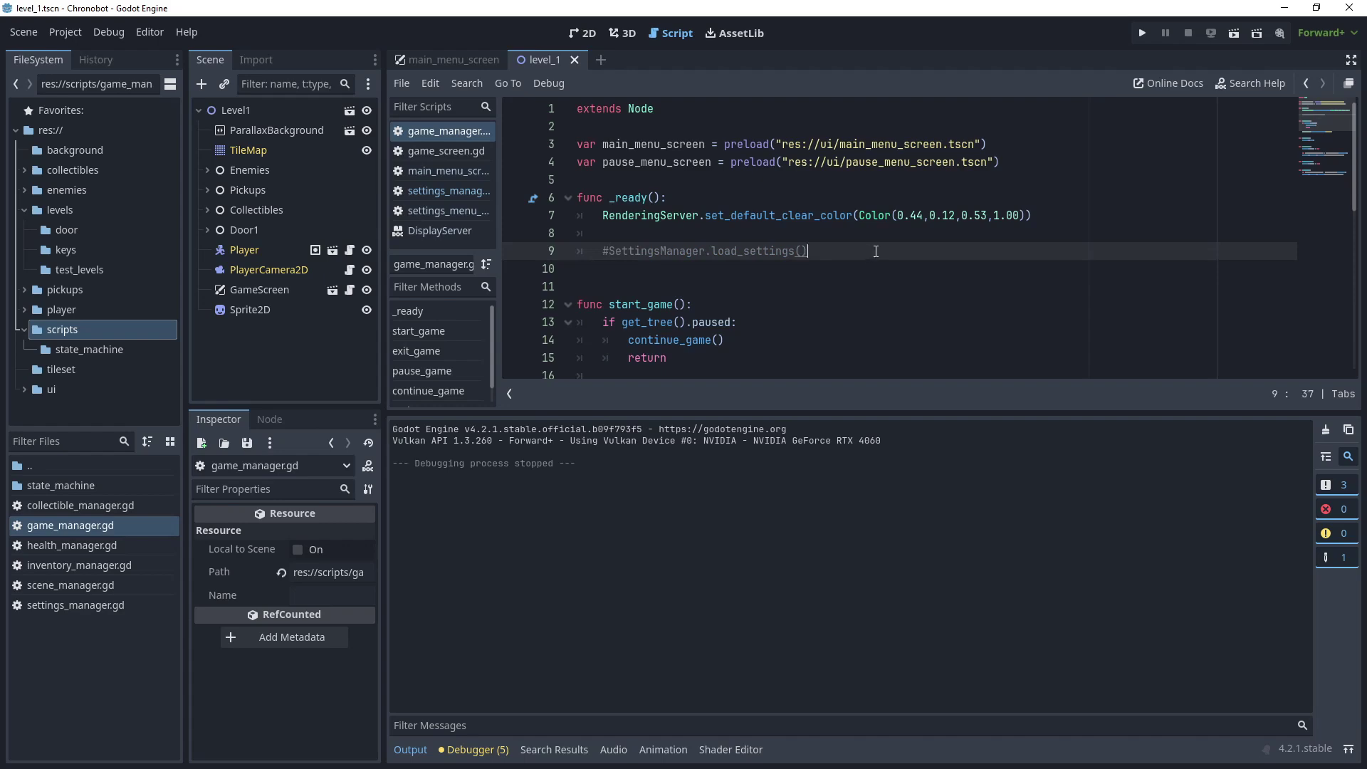
left_click(1233, 35)
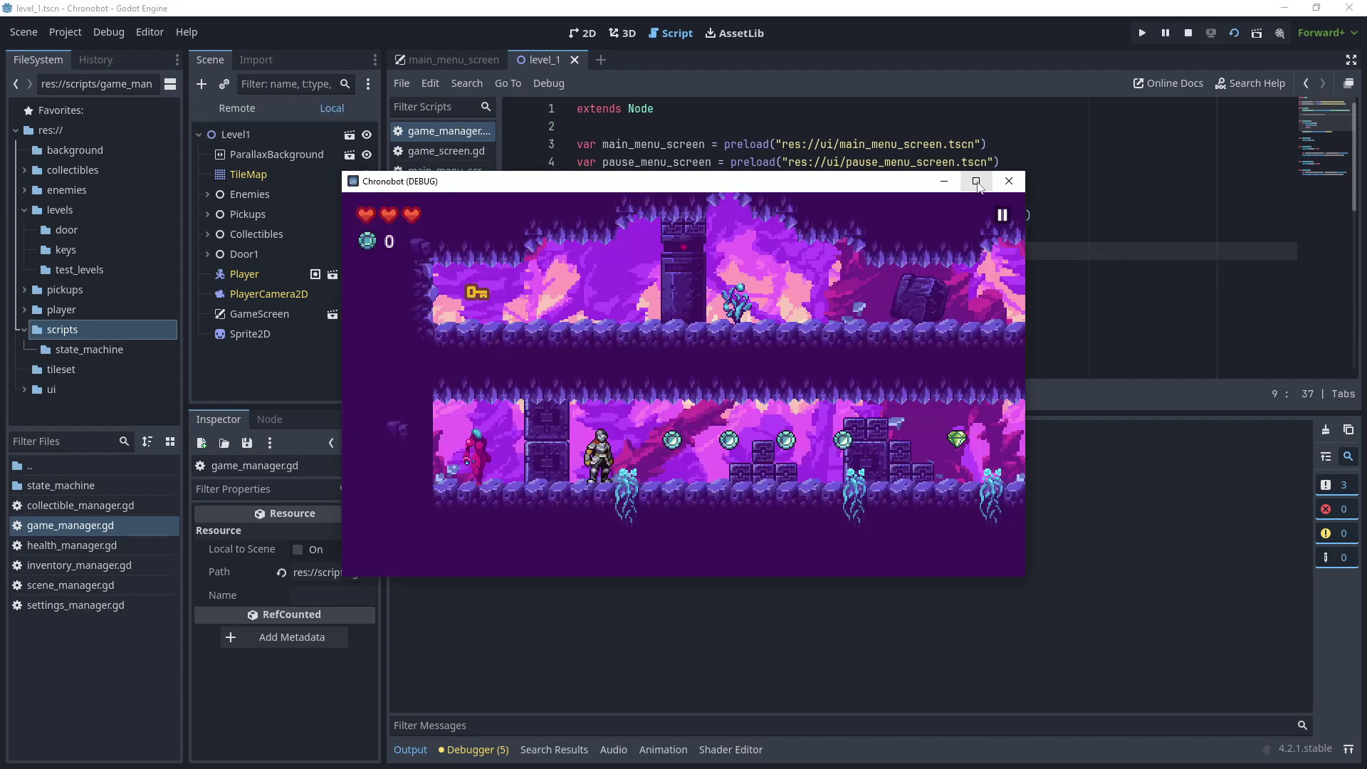
Maximize the Chronobot debug window to check scaling, restore it, then close the game.
left_click(976, 182)
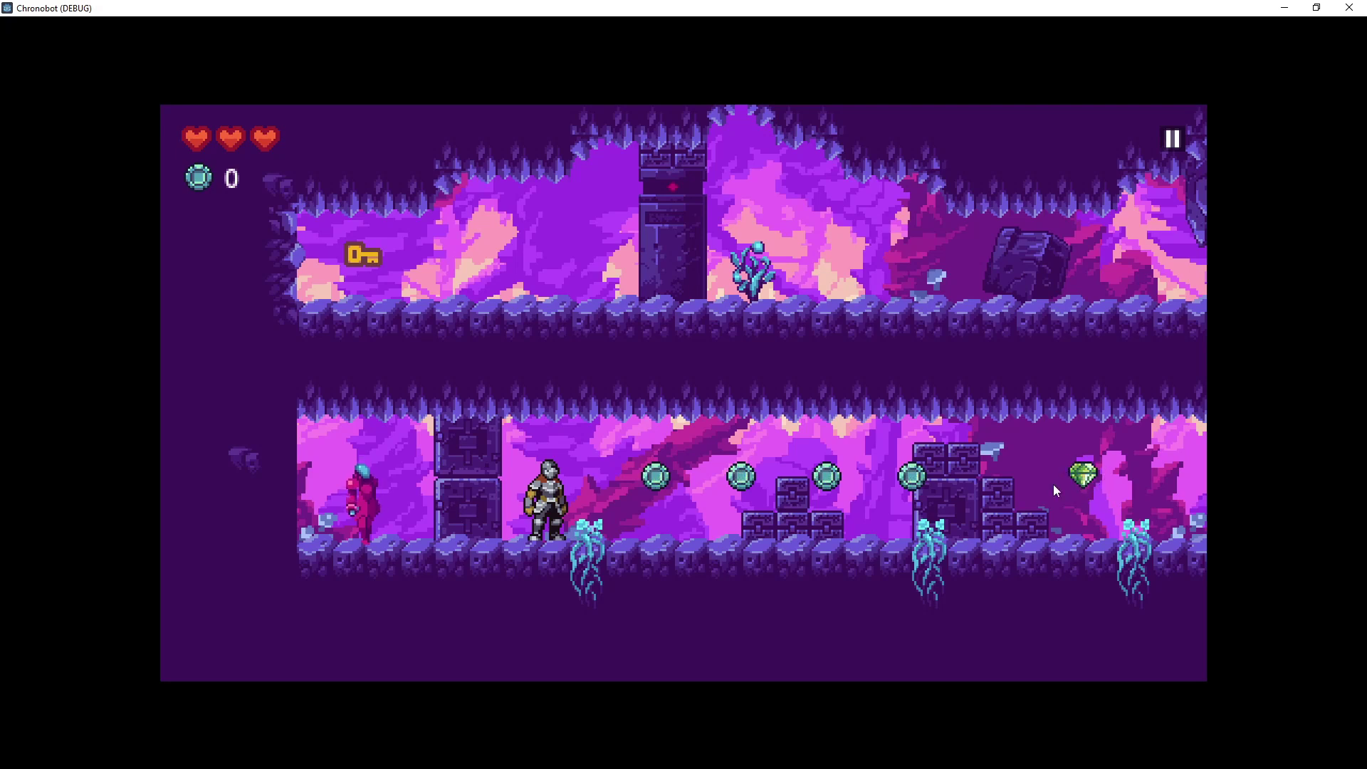
left_click(1316, 8)
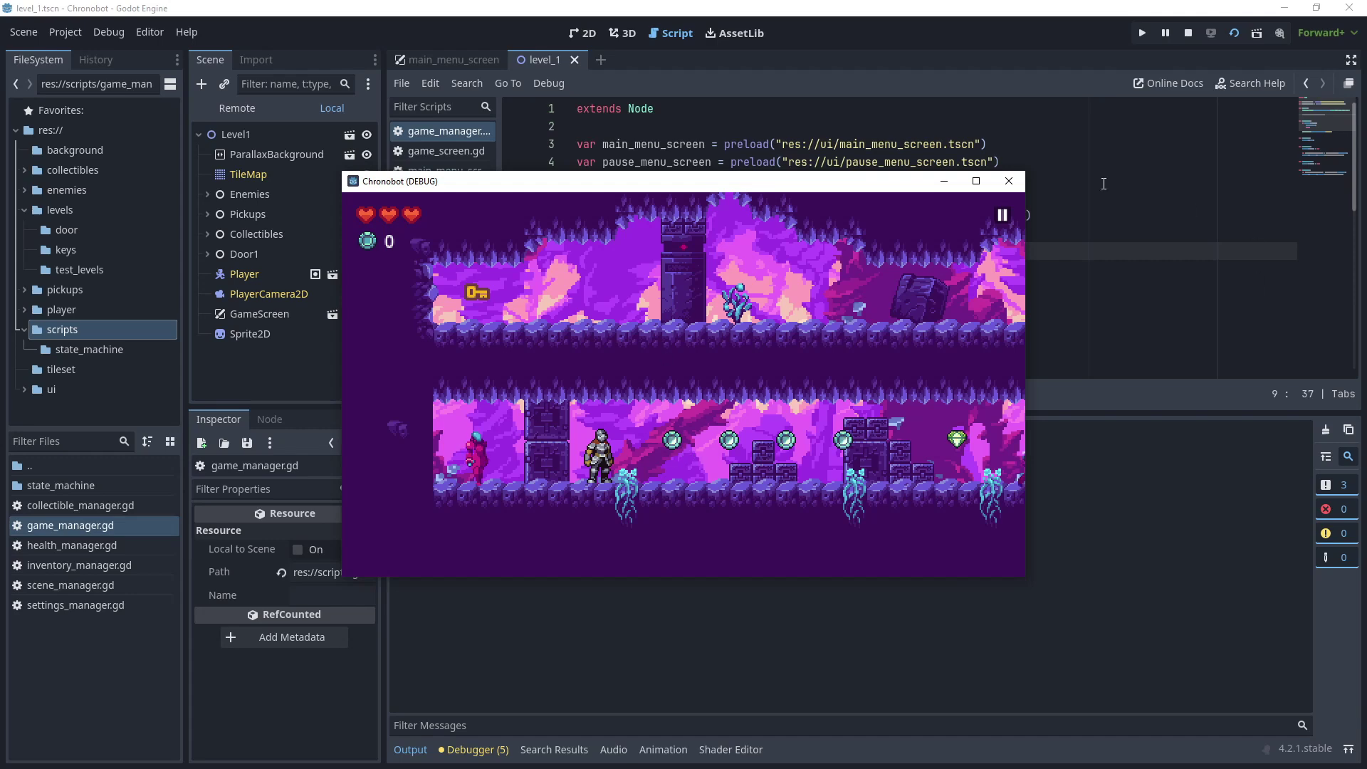
left_click(1014, 183)
Set the Display > Window Mode to Fullscreen and run the current scene.
left_click(65, 31)
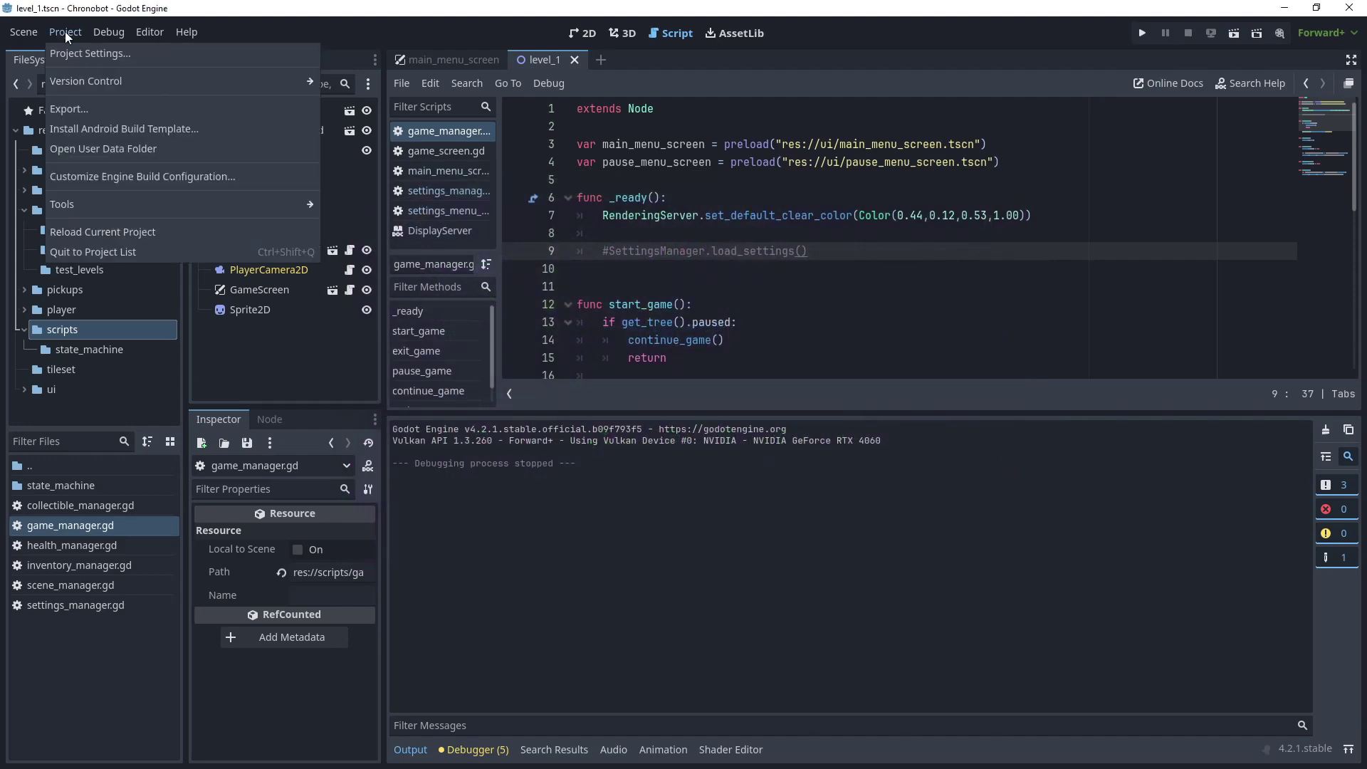
left_click(81, 53)
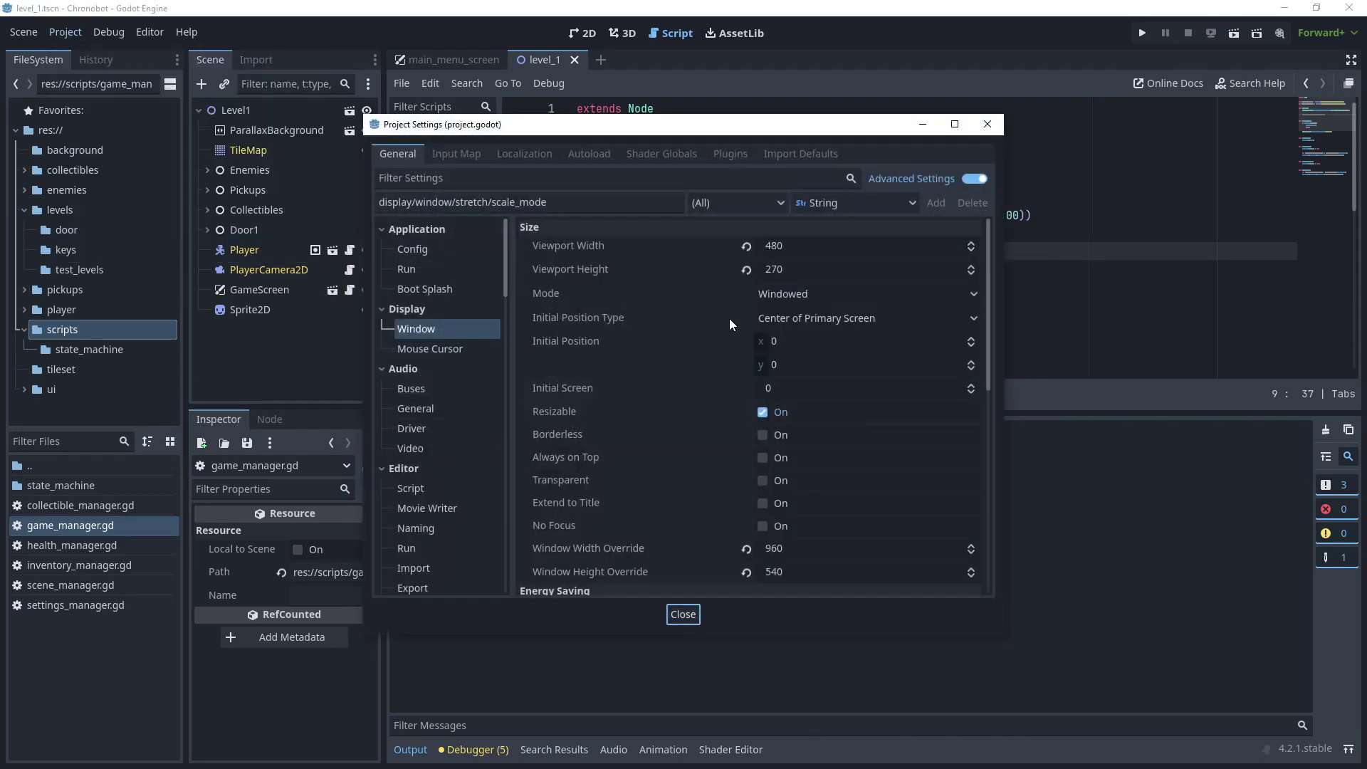
left_click(810, 294)
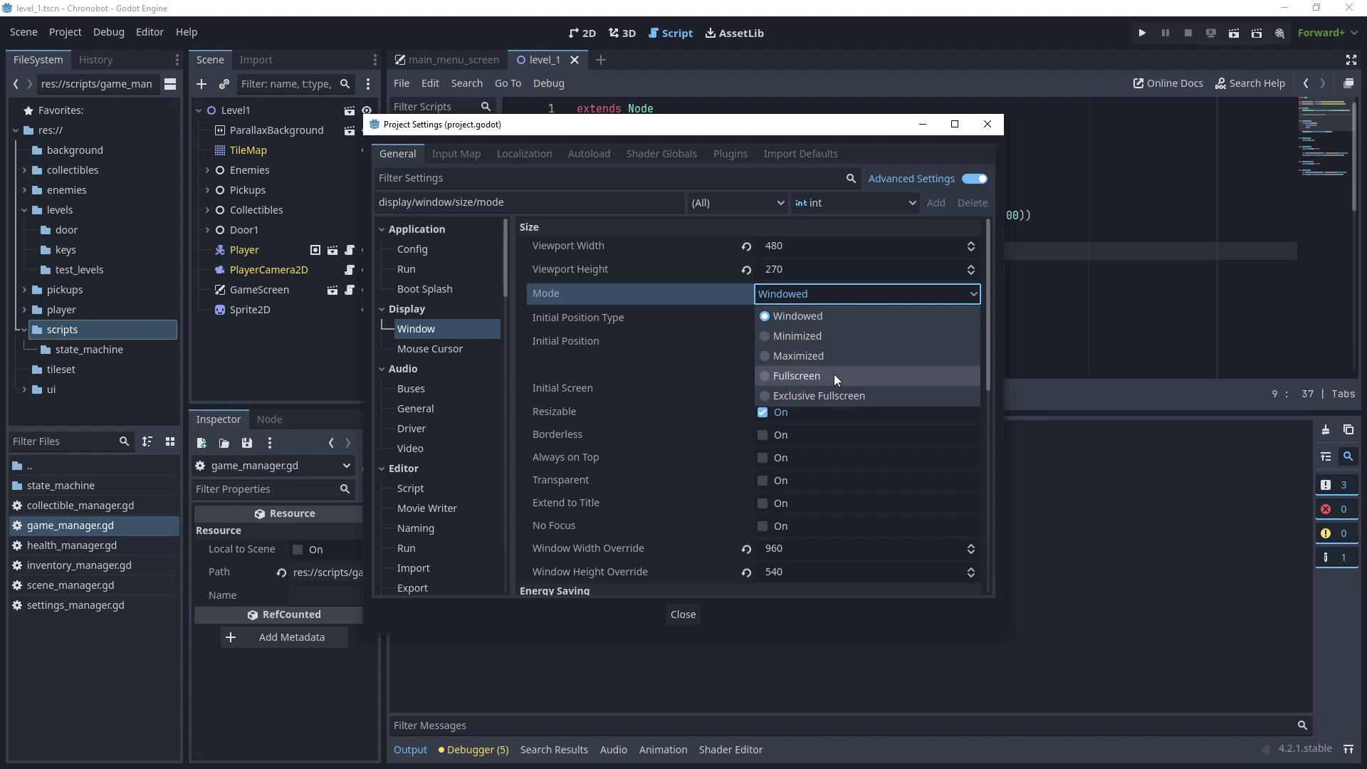
left_click(834, 375)
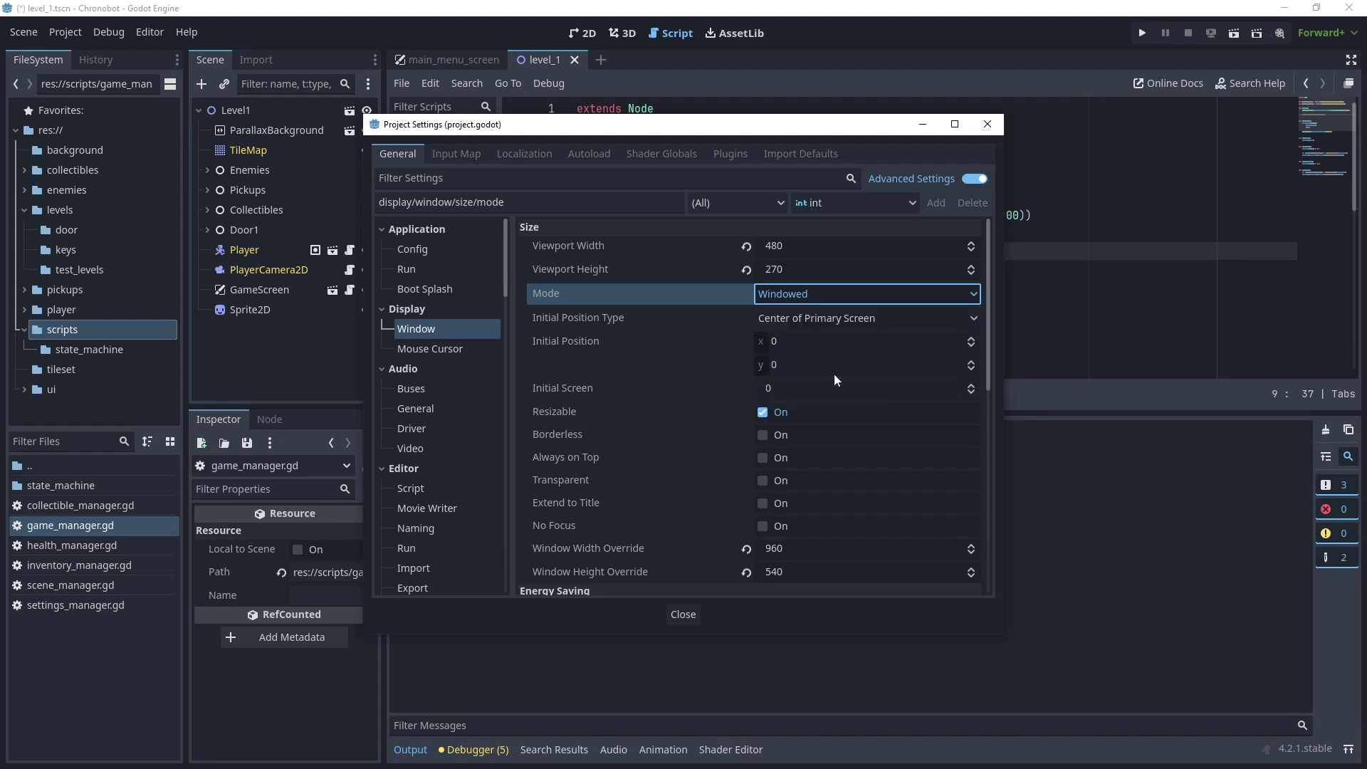
left_click(681, 614)
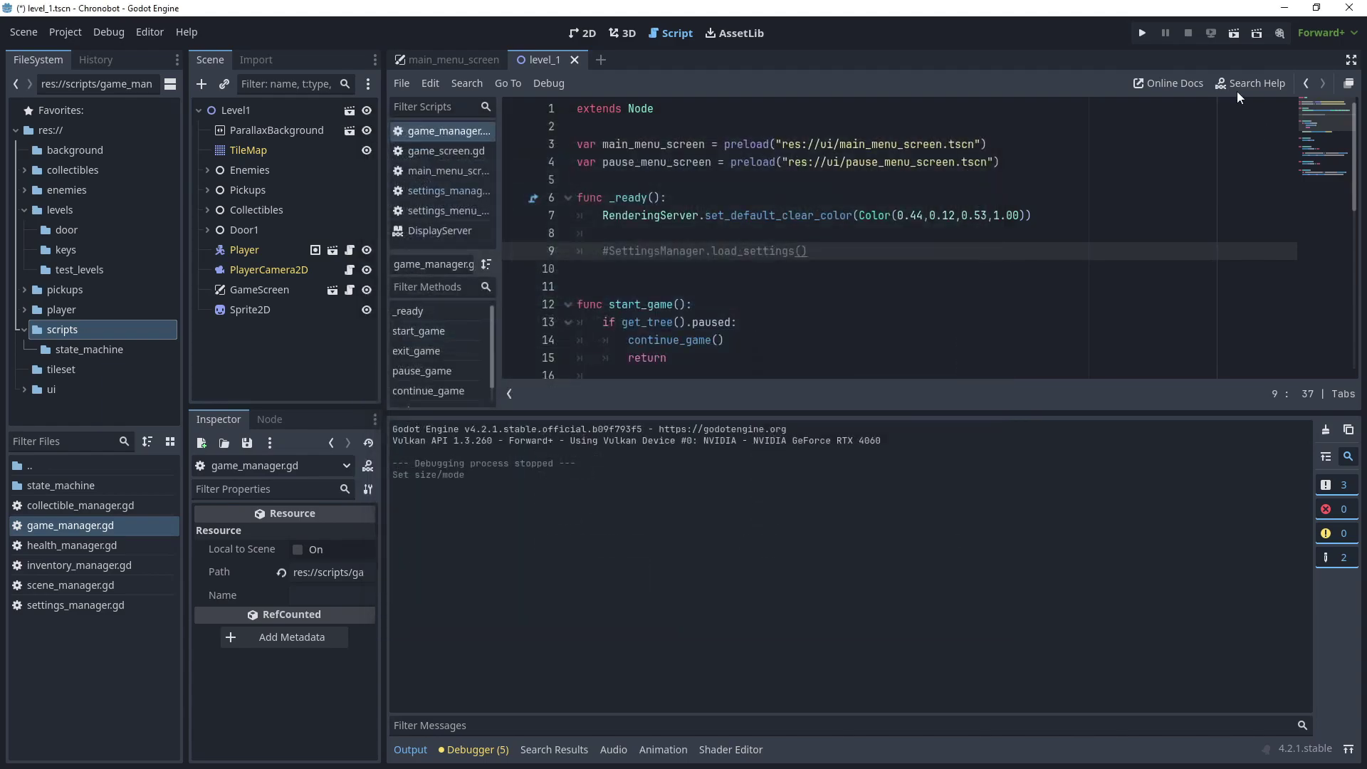
left_click(1230, 37)
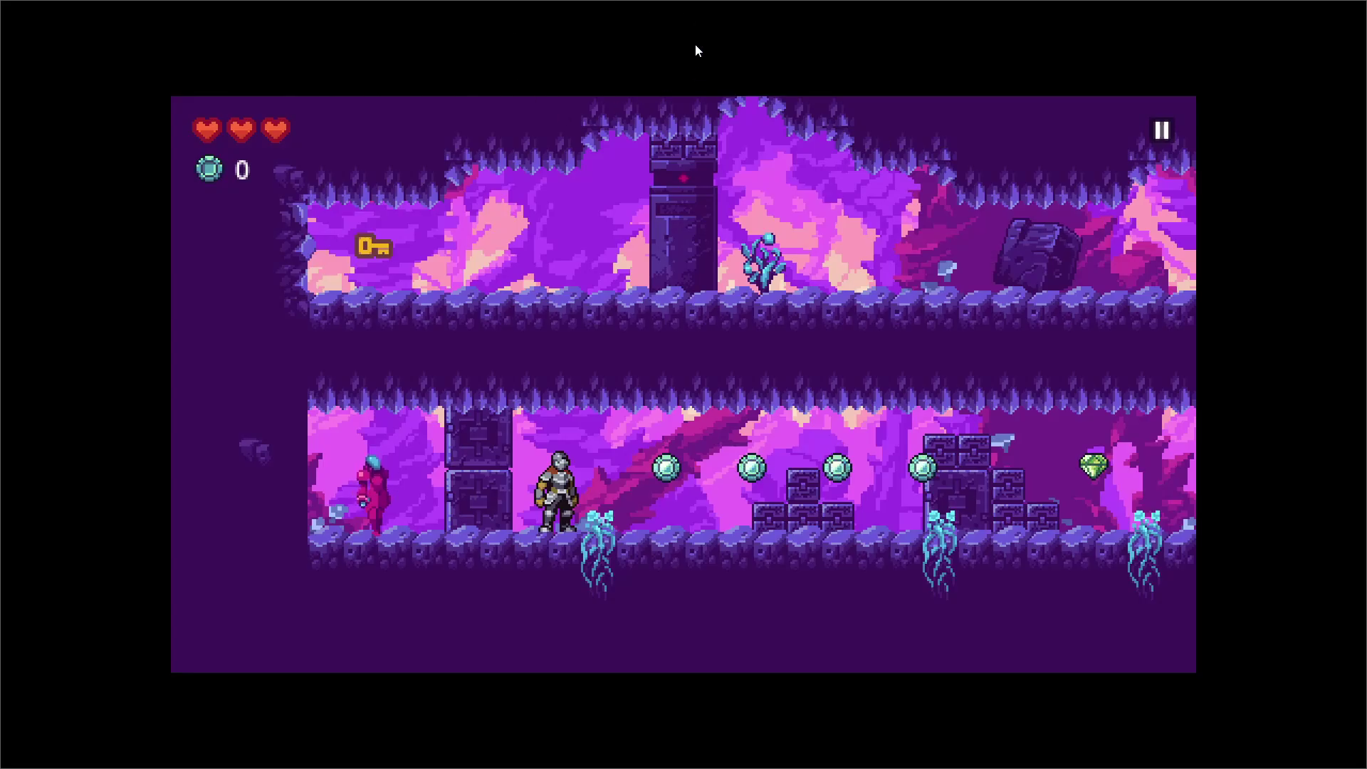
Quit the game, switch the window Mode to Exclusive Fullscreen, and run the scene again.
key("alt+F4")
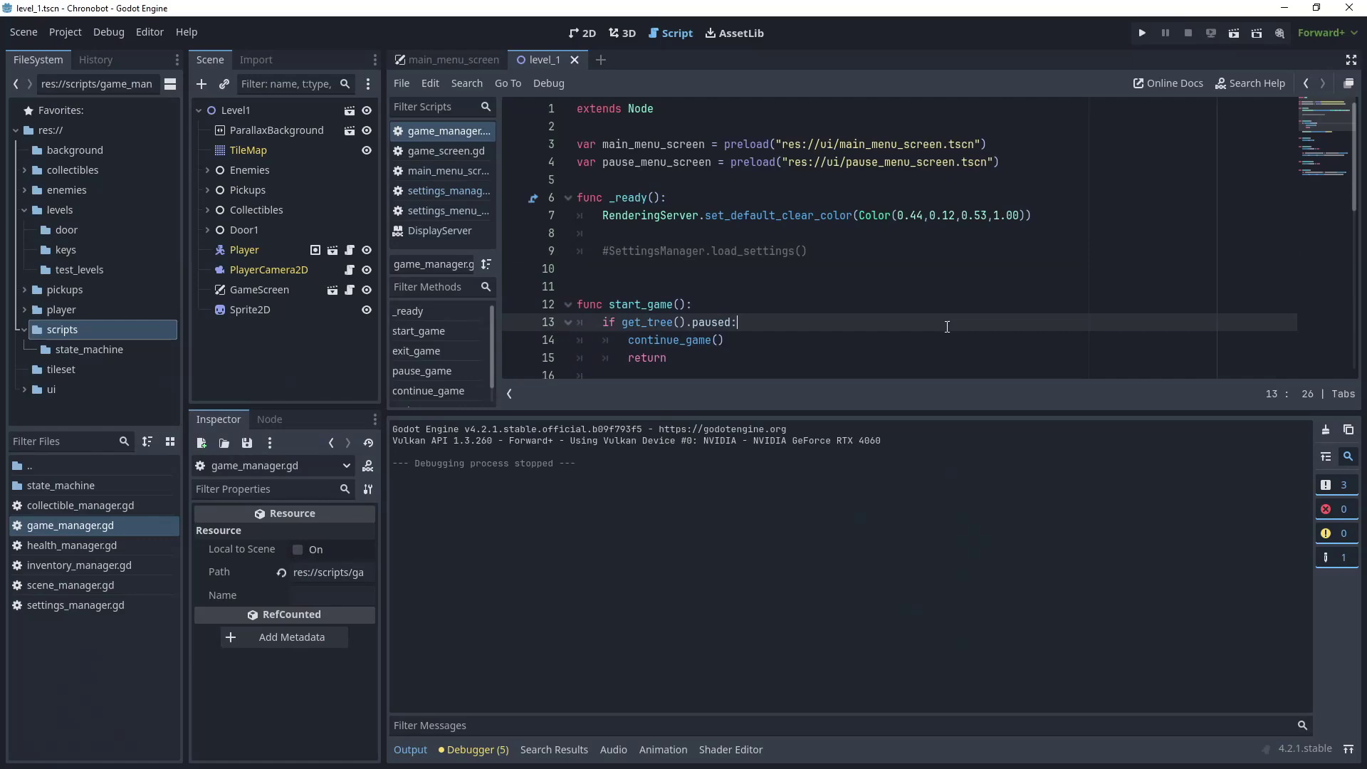
left_click(64, 34)
left_click(74, 48)
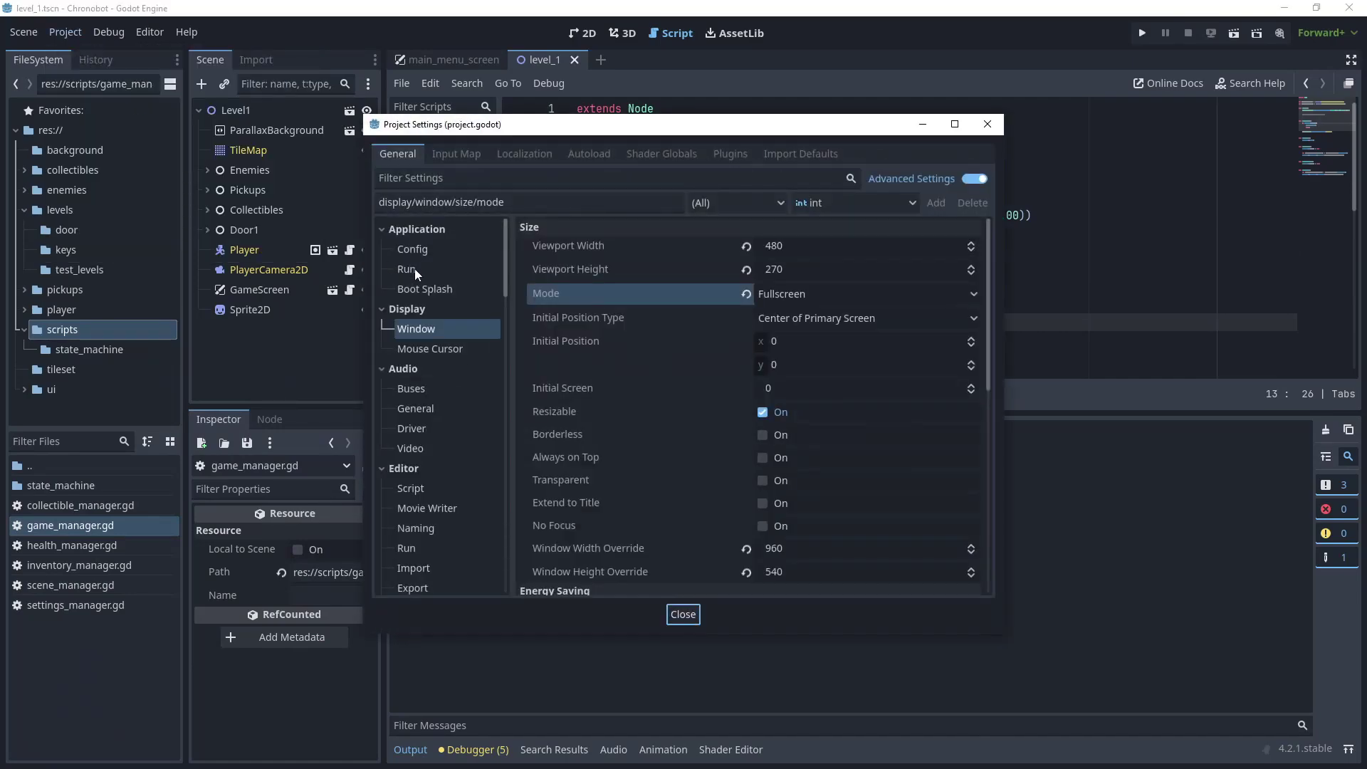
left_click(807, 293)
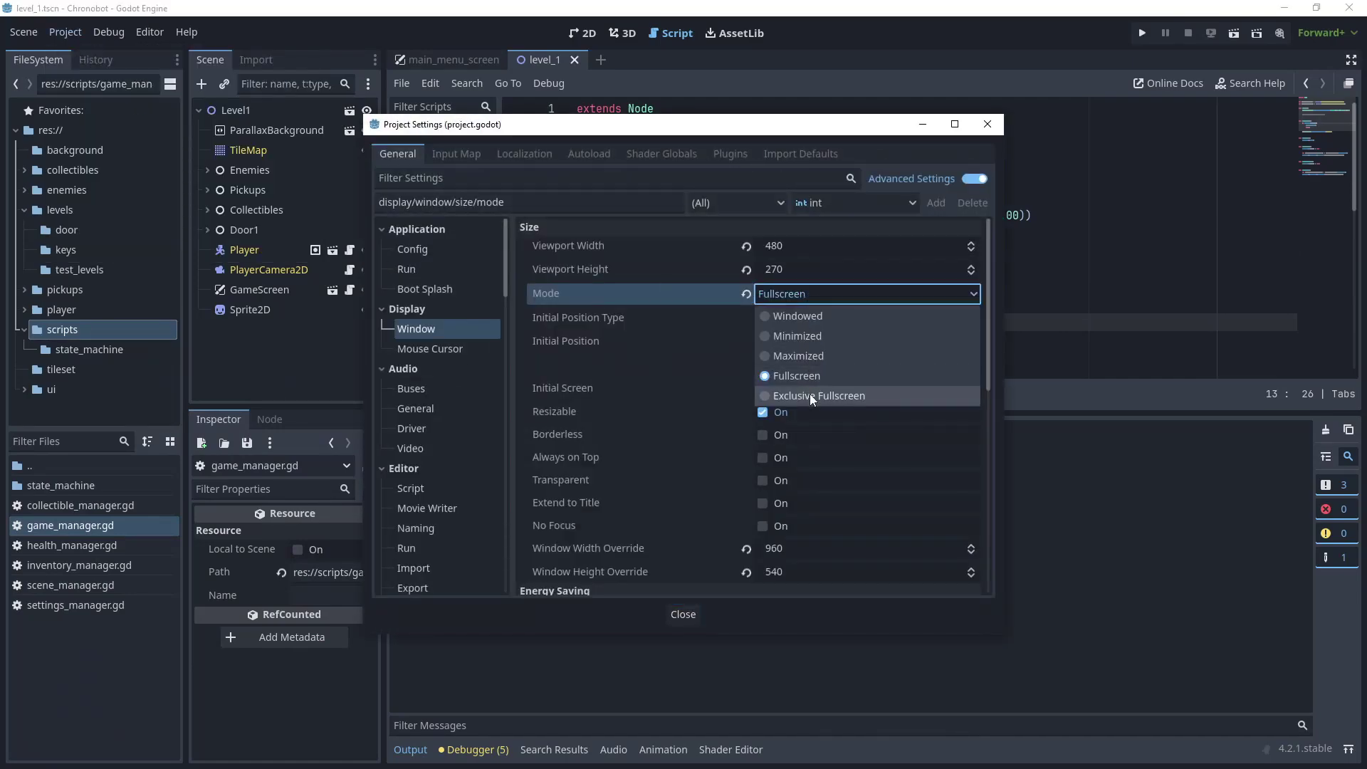
left_click(888, 399)
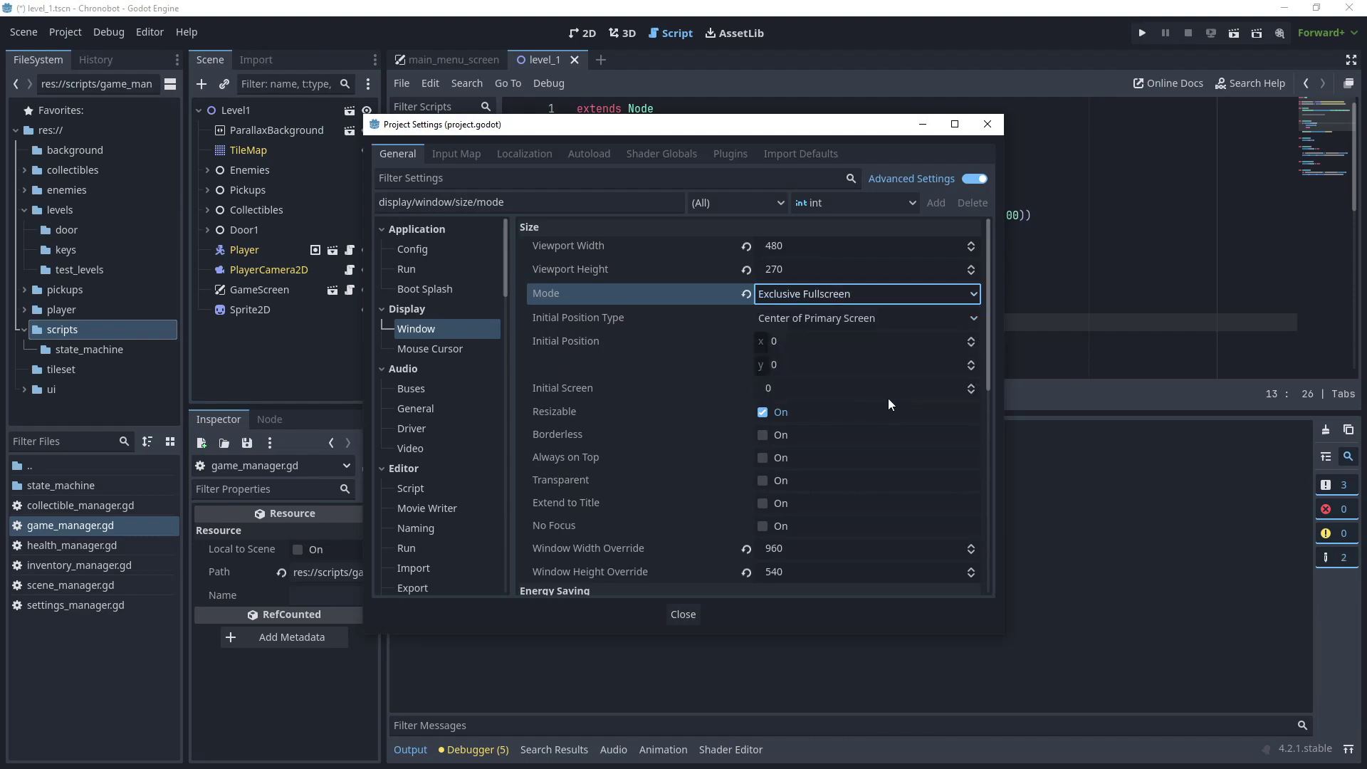
left_click(672, 617)
left_click(1227, 36)
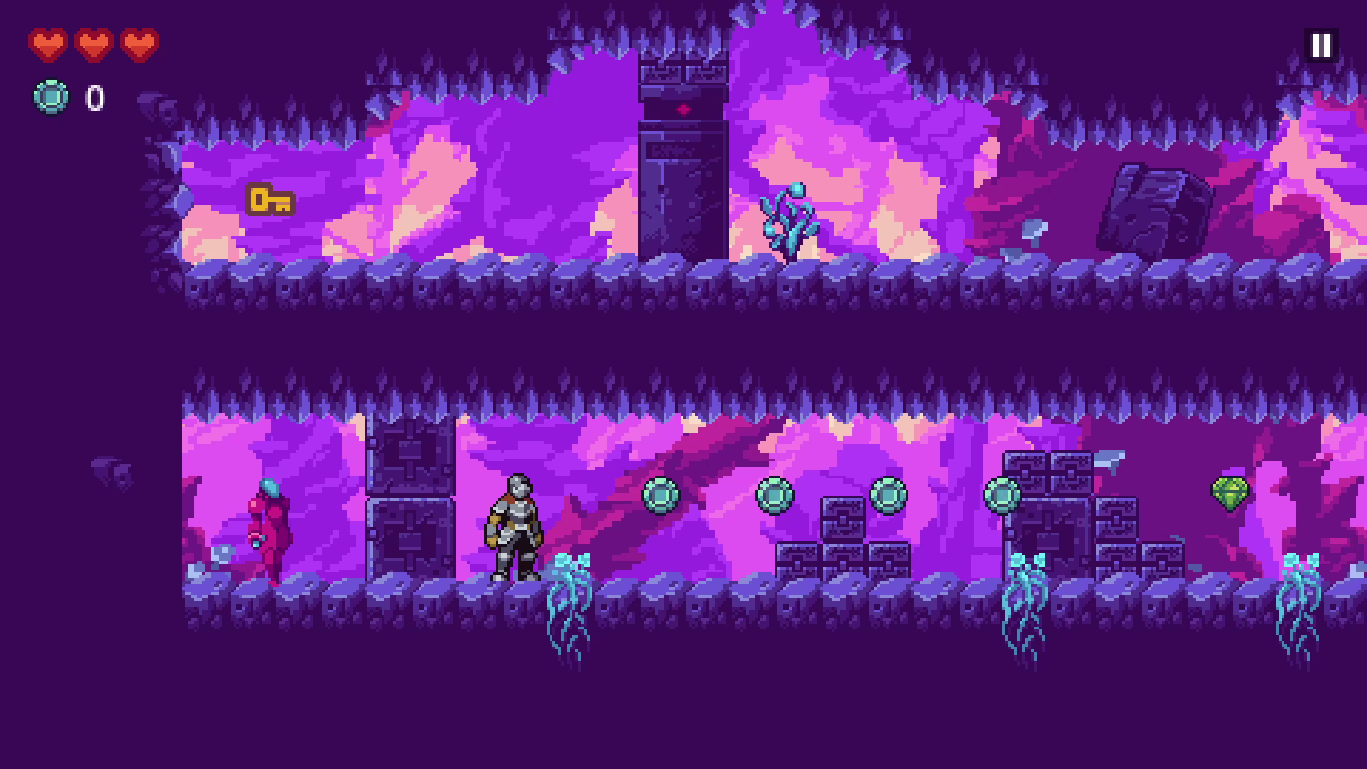
Quit the exclusive fullscreen game with Alt+F4 after watching it run.
key("alt+F4")
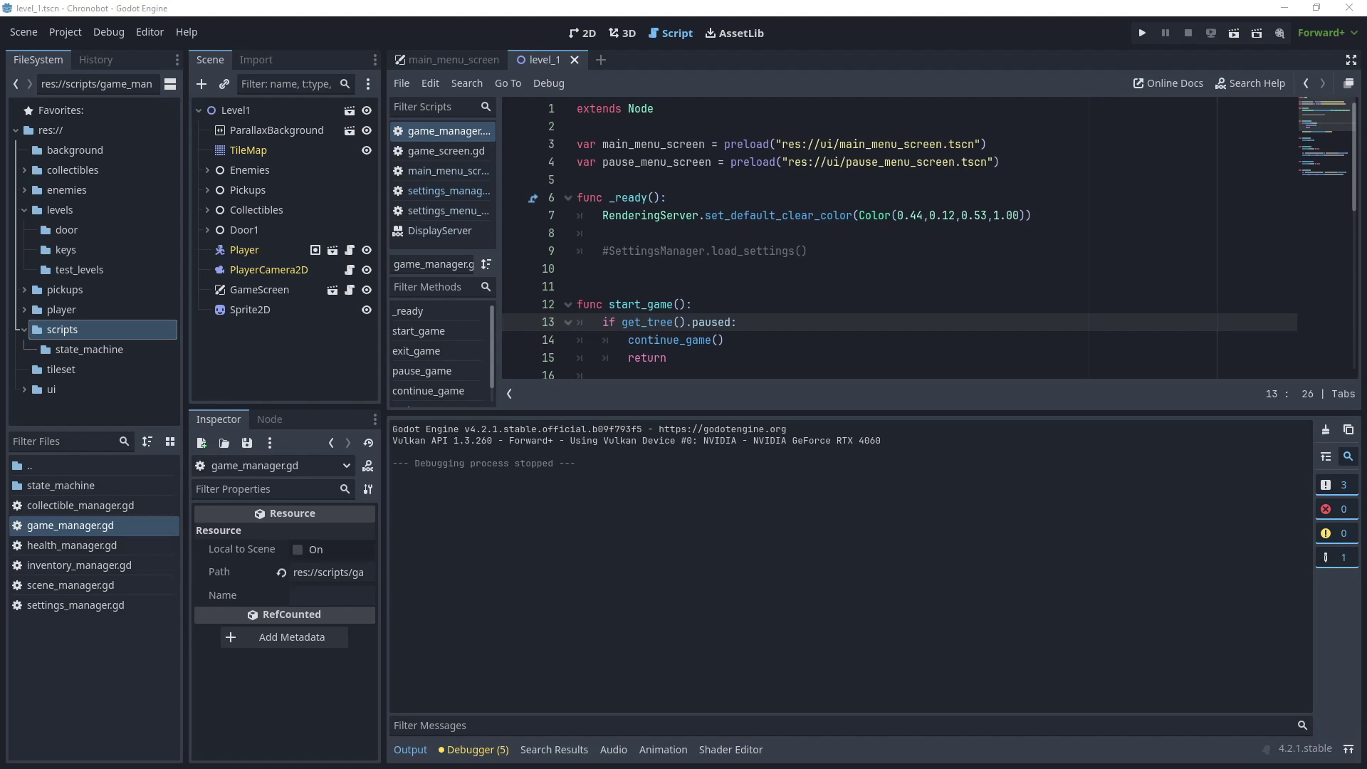
Remove the # from line 9 of game_manager.gd and open settings_manager.gd.
left_click(607, 250)
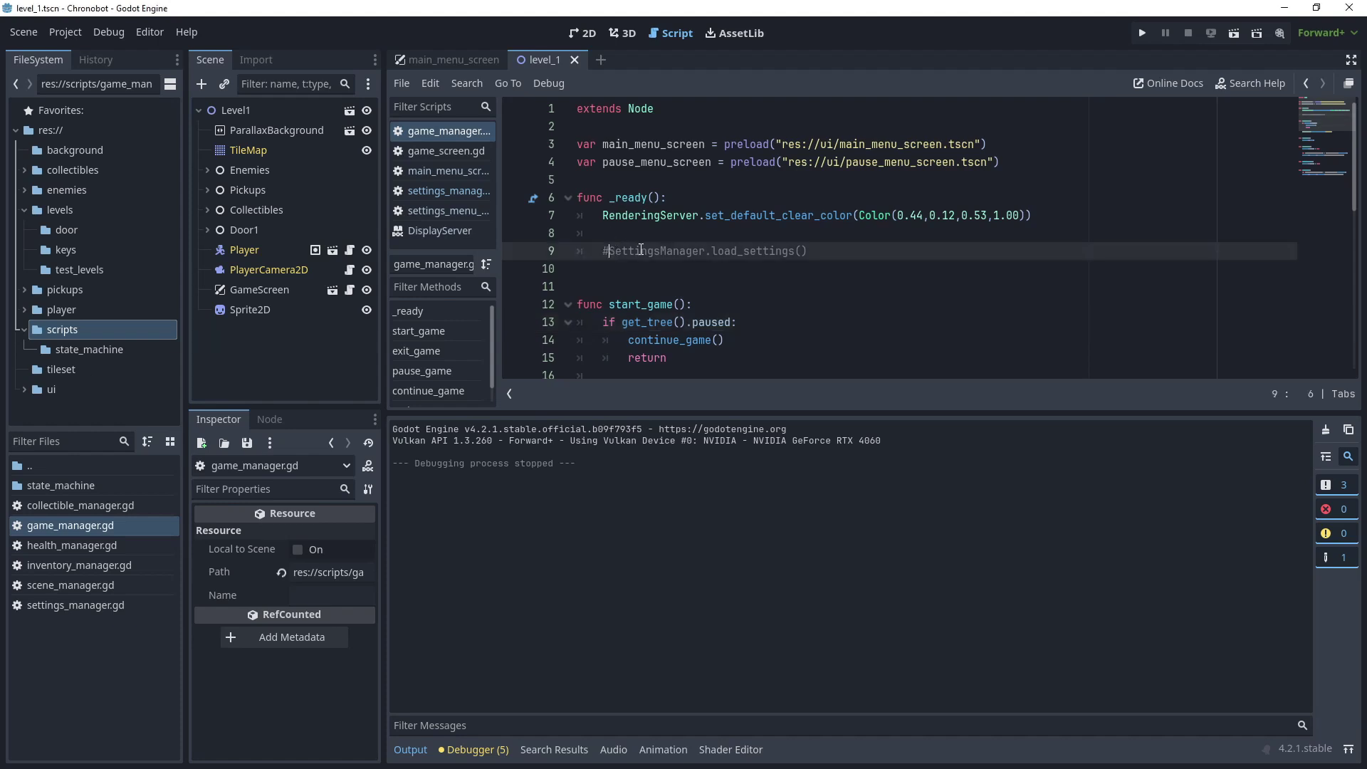
key("BackSpace")
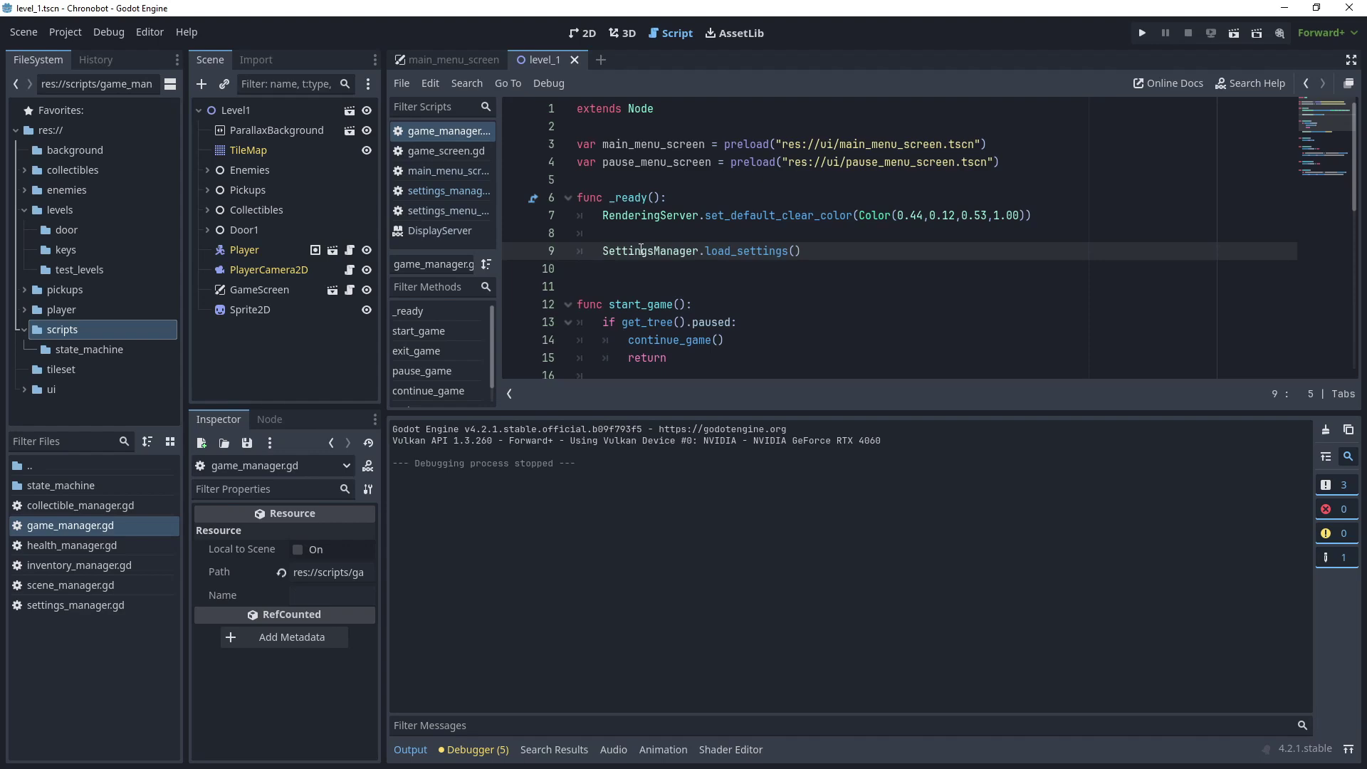
left_click(641, 286)
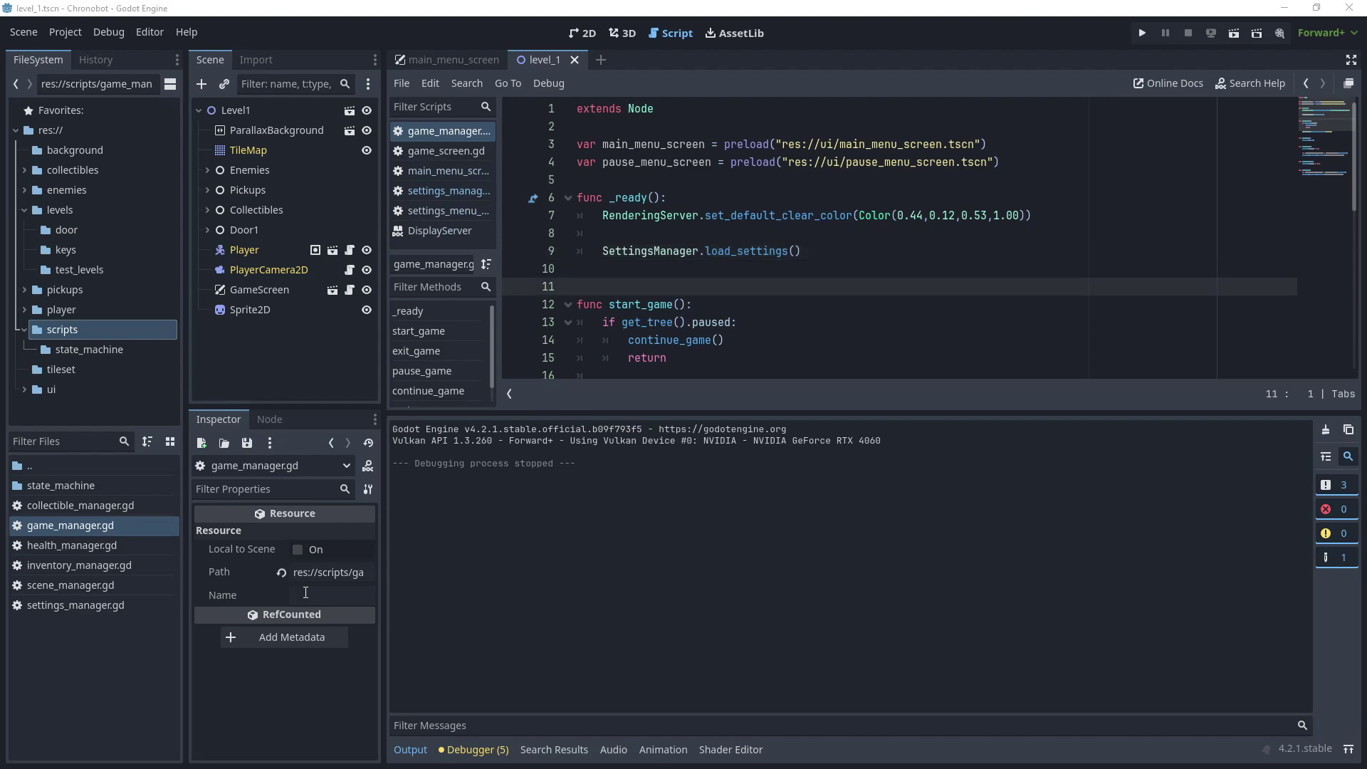
double_click(146, 606)
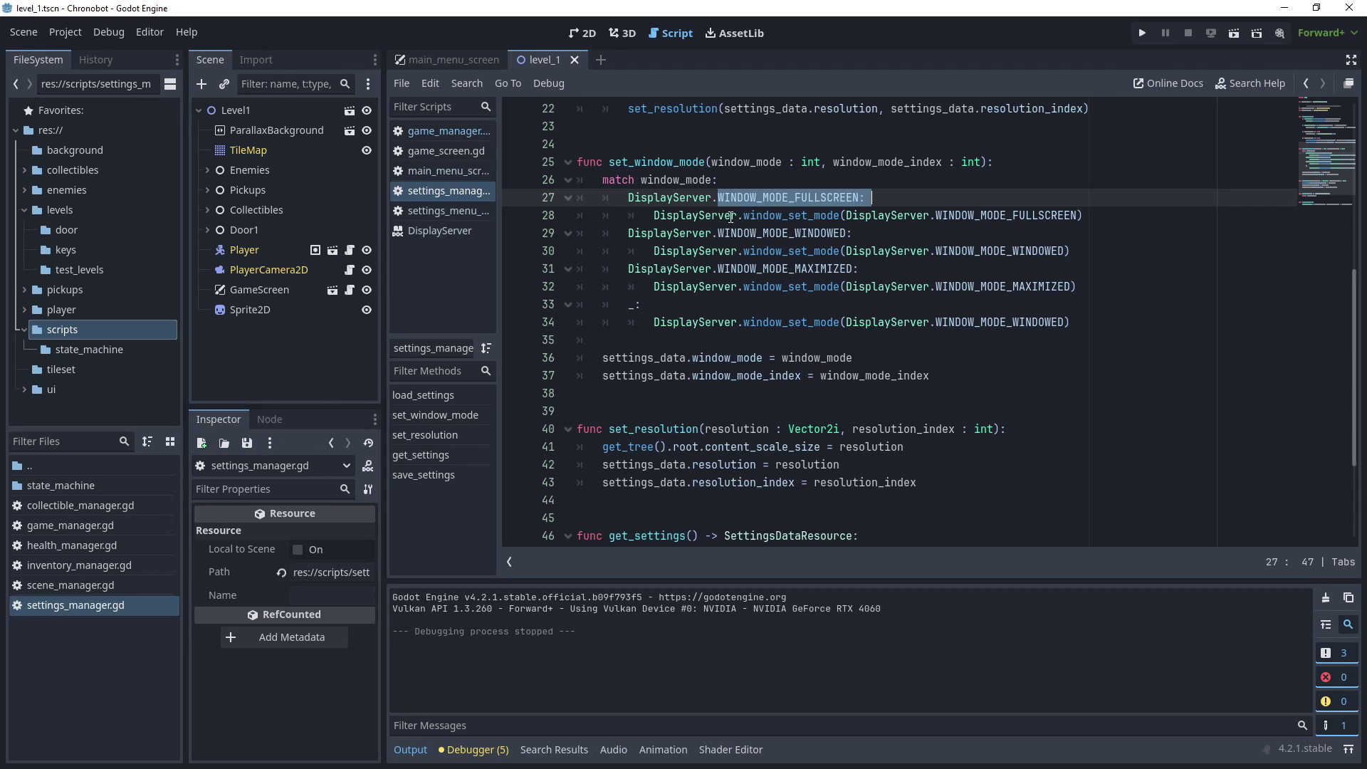
Look up the DisplayServer WINDOW_MODE_EXCLUSIVE_FULLSCREEN docs, then return to set_window_mode in settings_manager.gd.
key("ctrl+z")
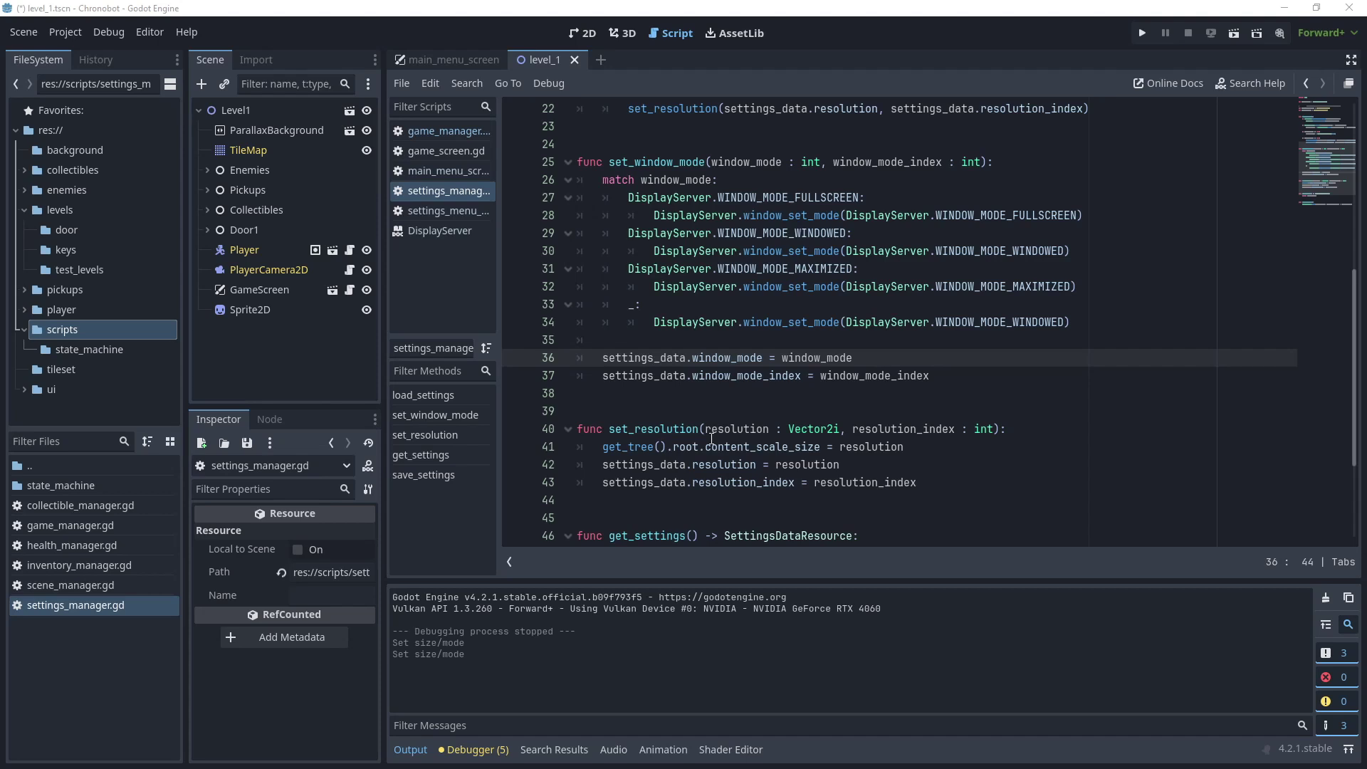
left_click(761, 198)
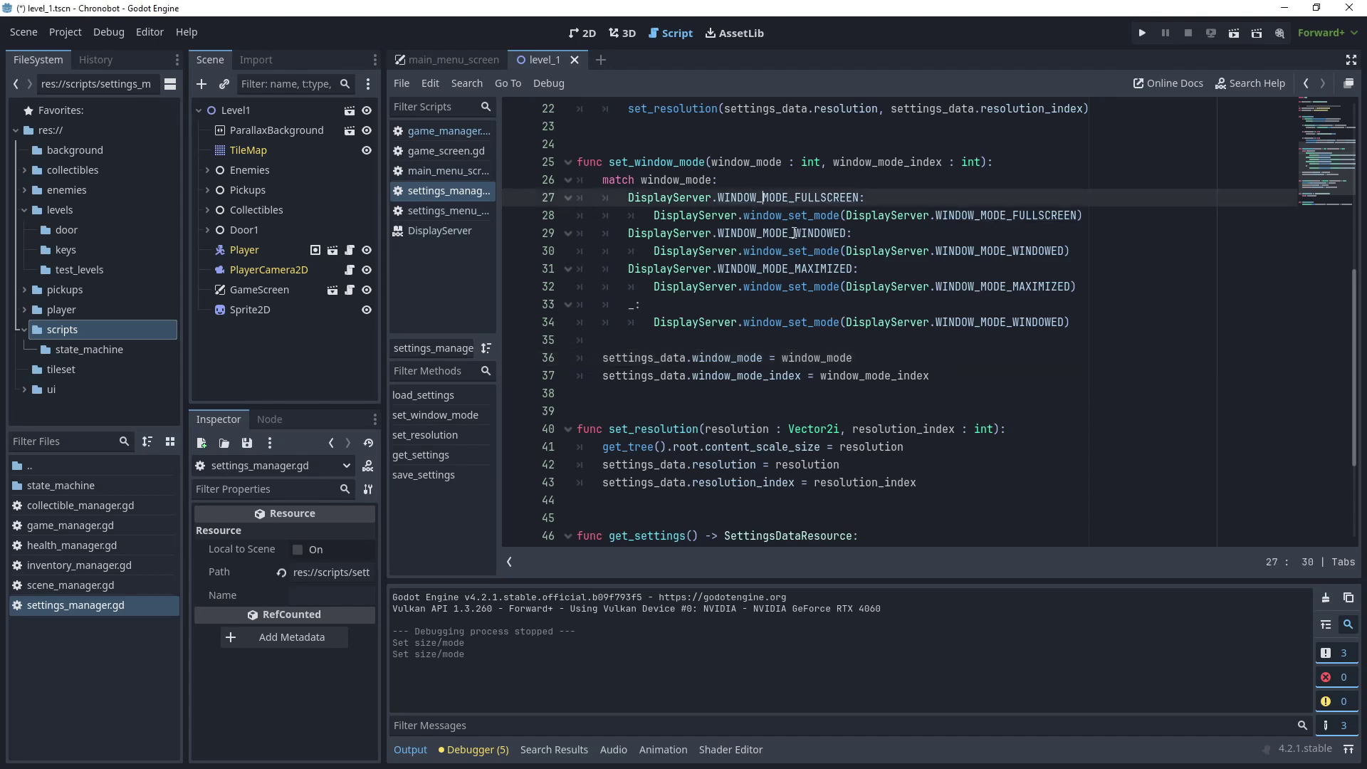
left_click(791, 197, "ctrl")
scroll(756, 306, "down", 3)
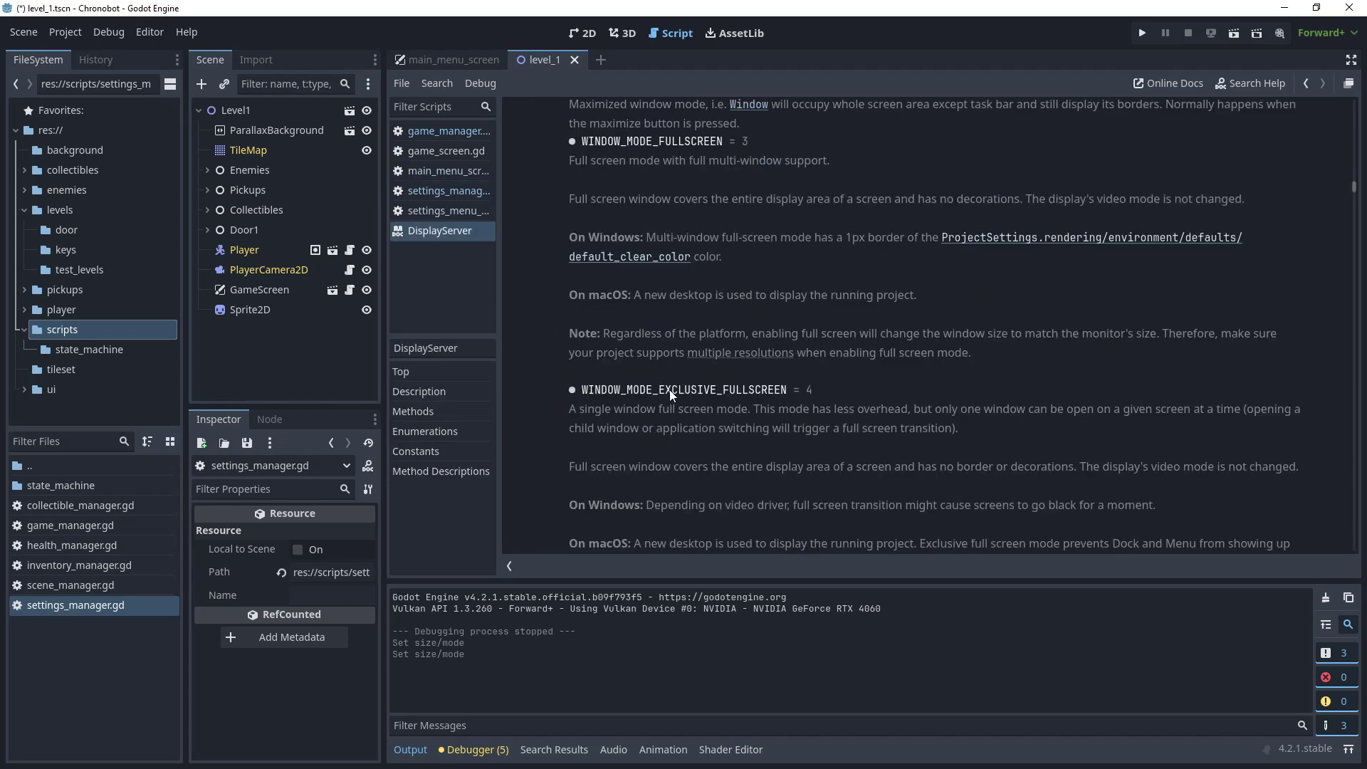
double_click(713, 391)
key("ctrl+c")
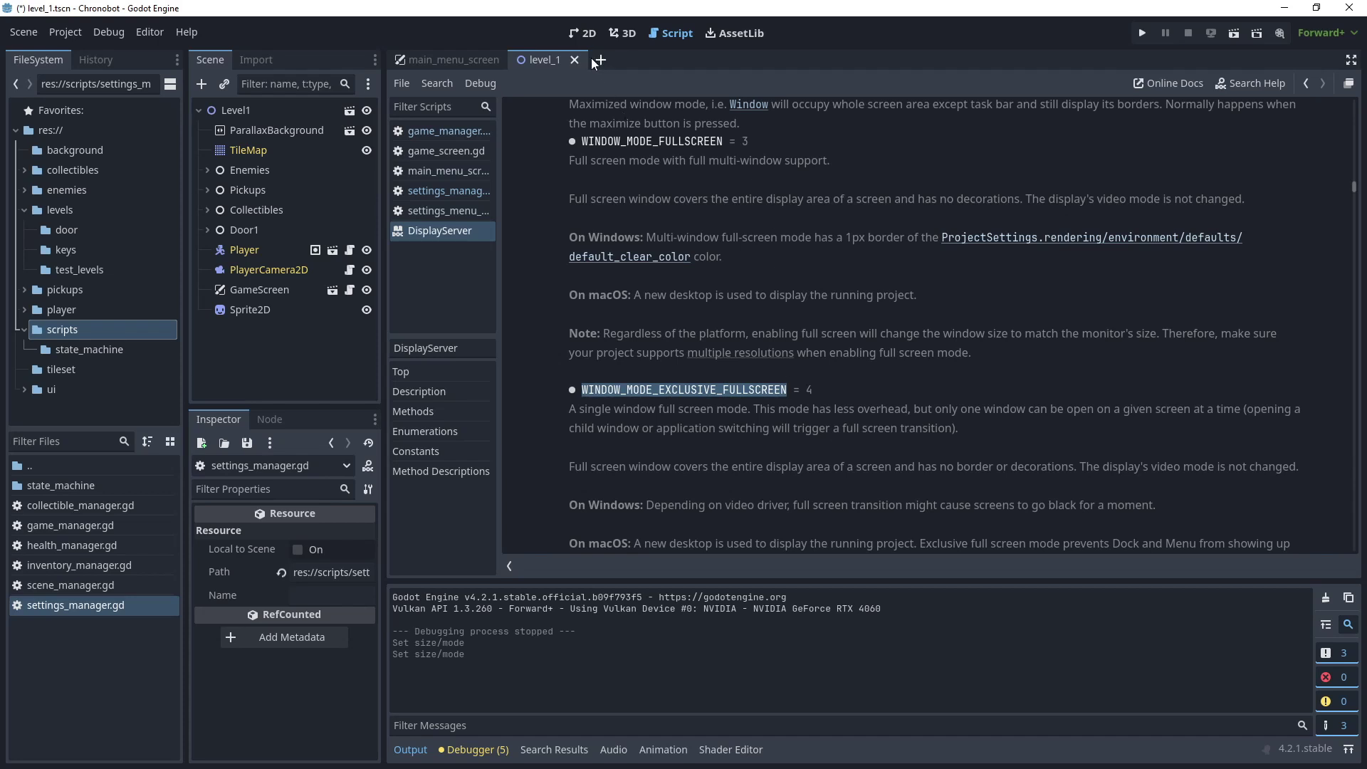
left_click(465, 193)
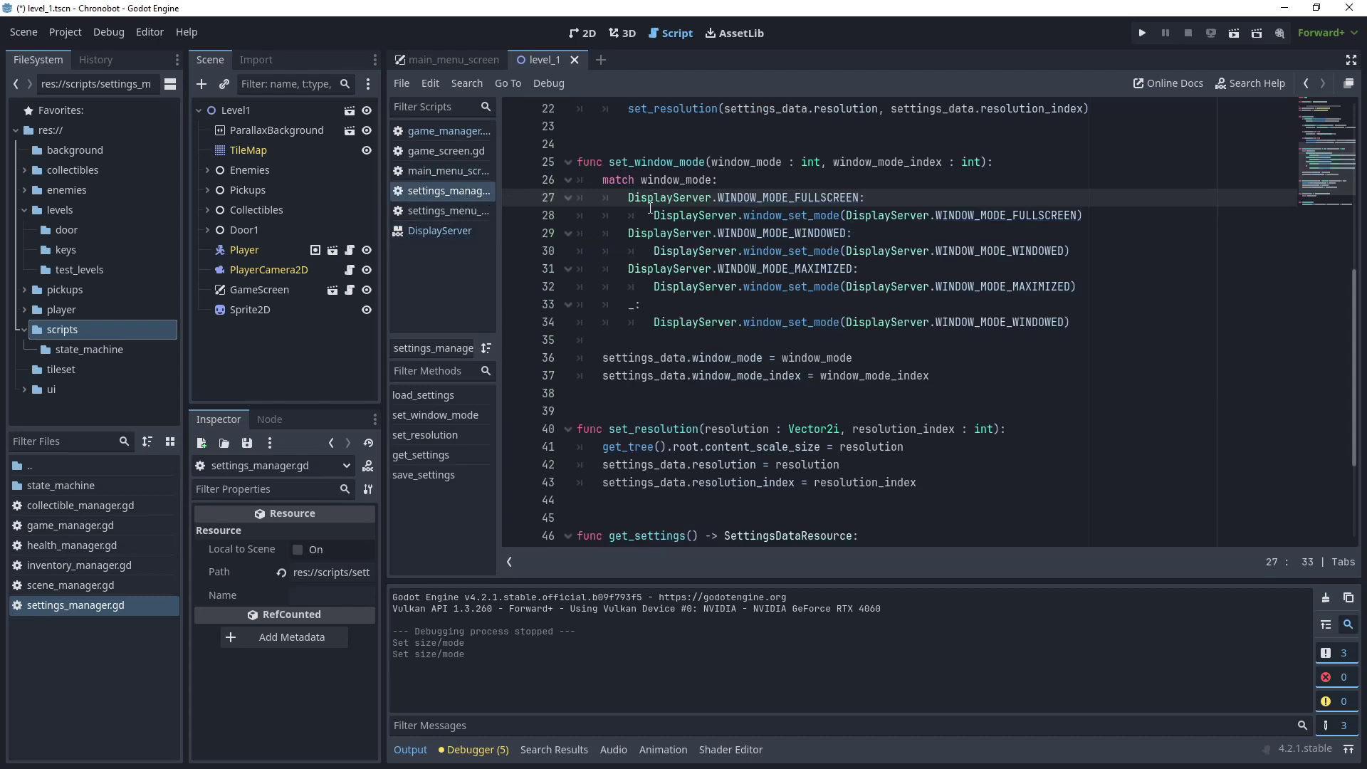
left_click(775, 179)
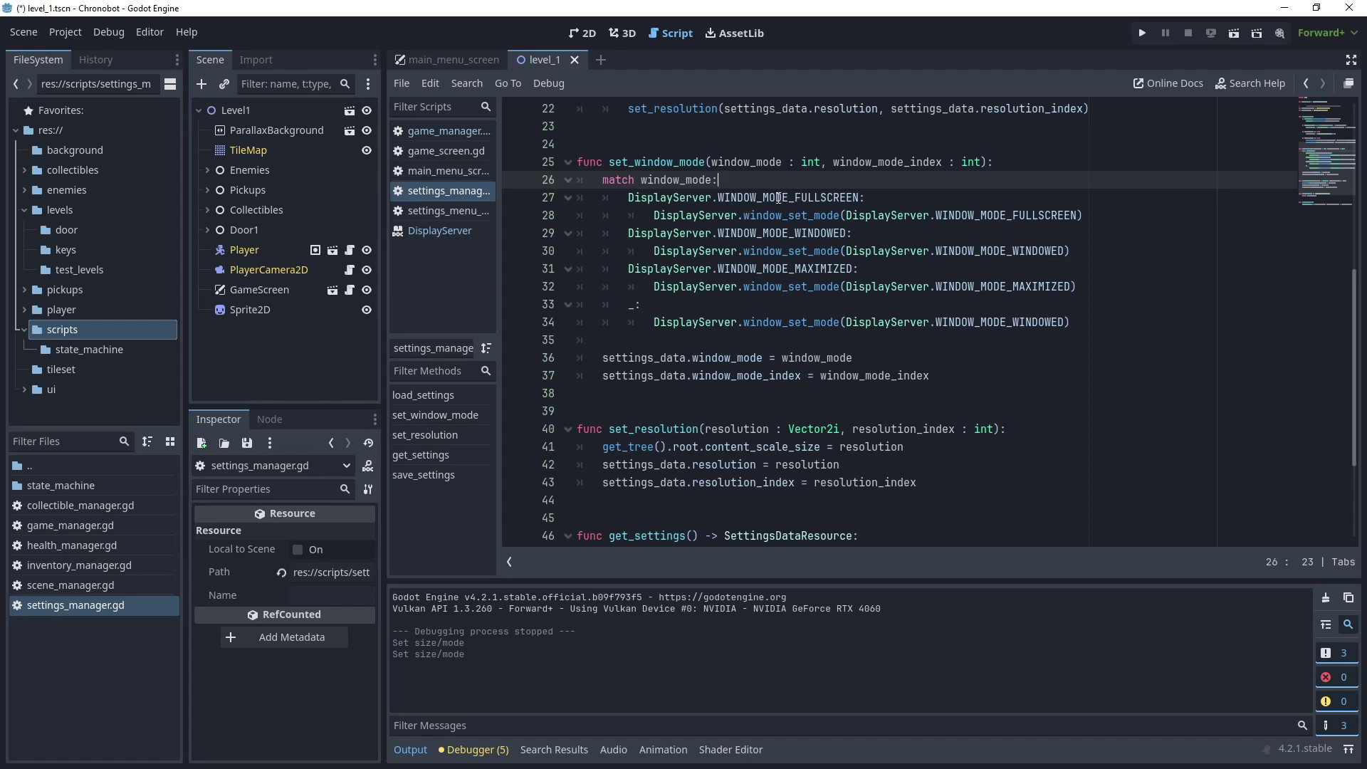
Search all scripts for WINDOW_MODE_FULLSCREEN and change line 27 of settings_manager.gd to WINDOW_MODE_EXCLUSIVE_FULLSCREEN.
double_click(778, 197)
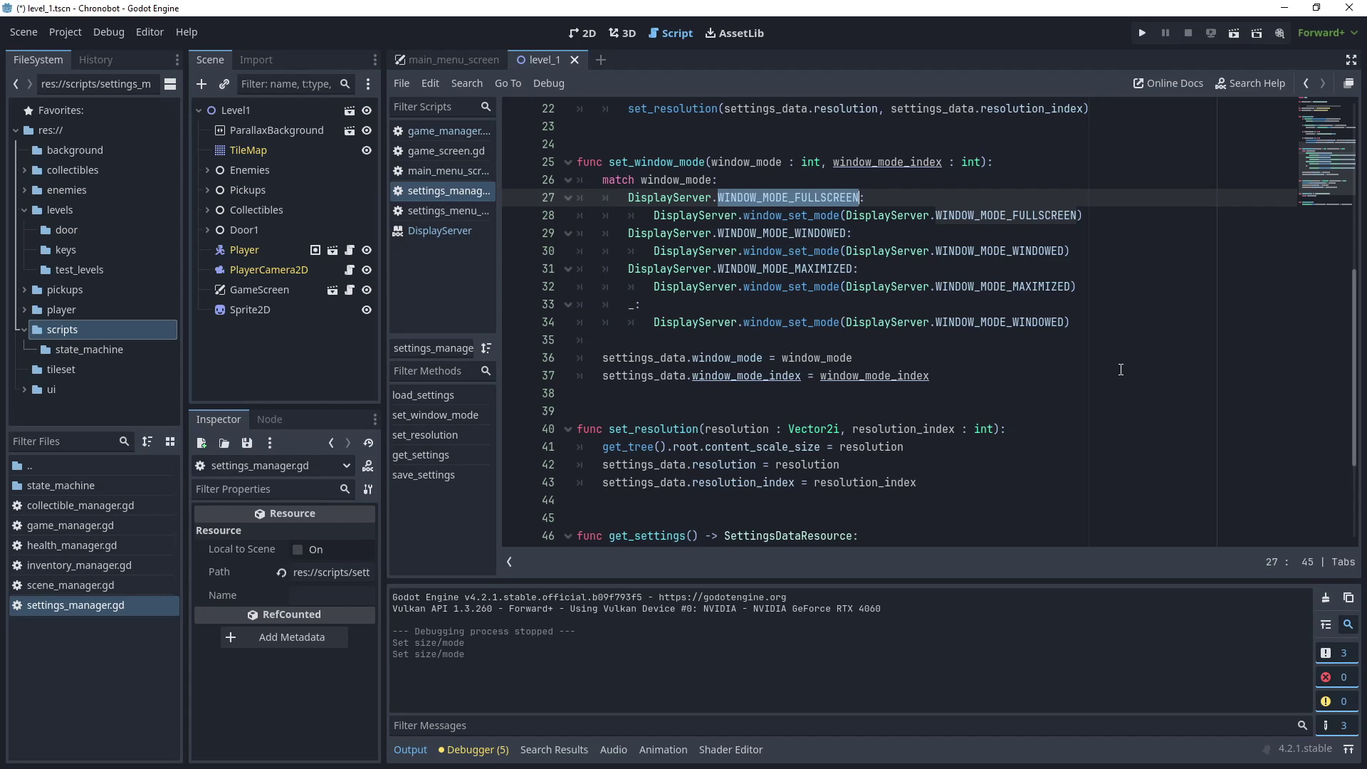
key("ctrl+shift+f")
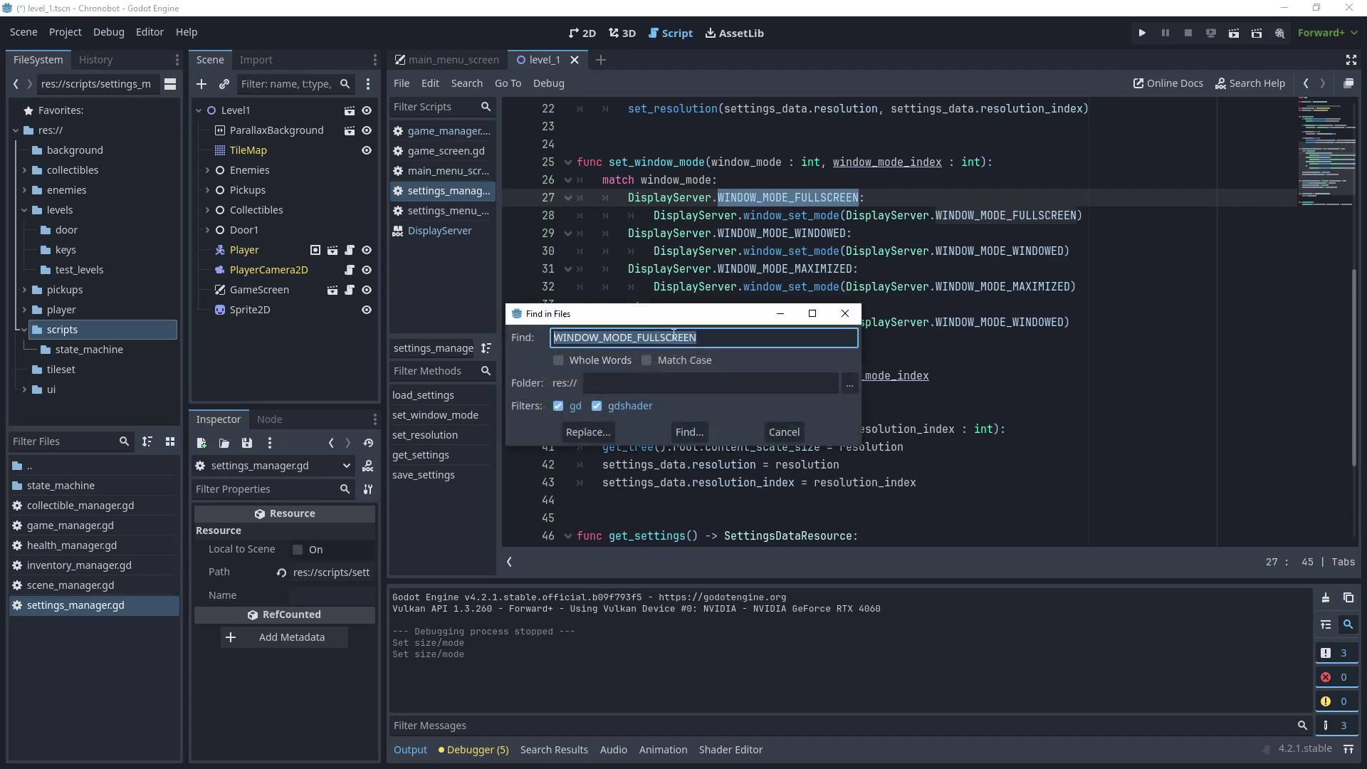
left_click(694, 434)
left_click(781, 181)
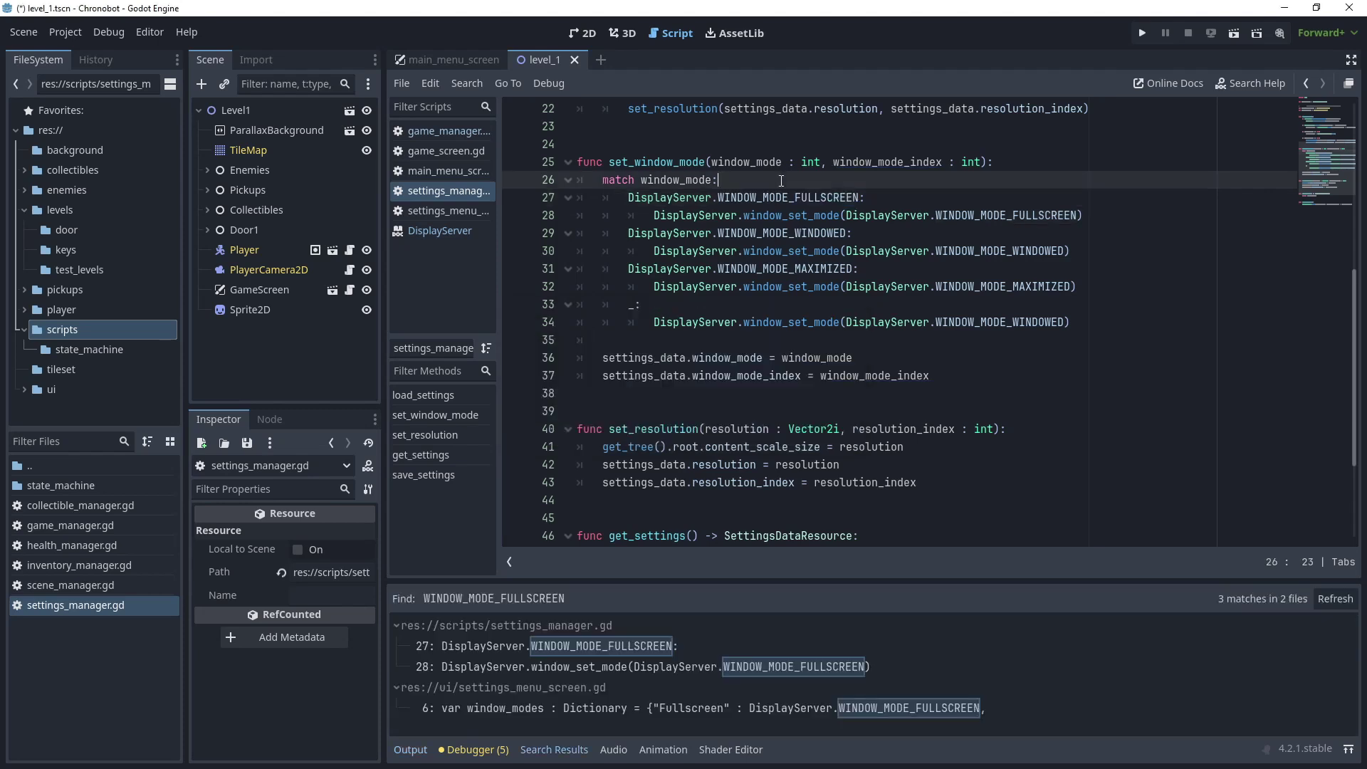
double_click(783, 197)
type("WINDOW_MODE_EXCLUSIVE_FULLSCREEN")
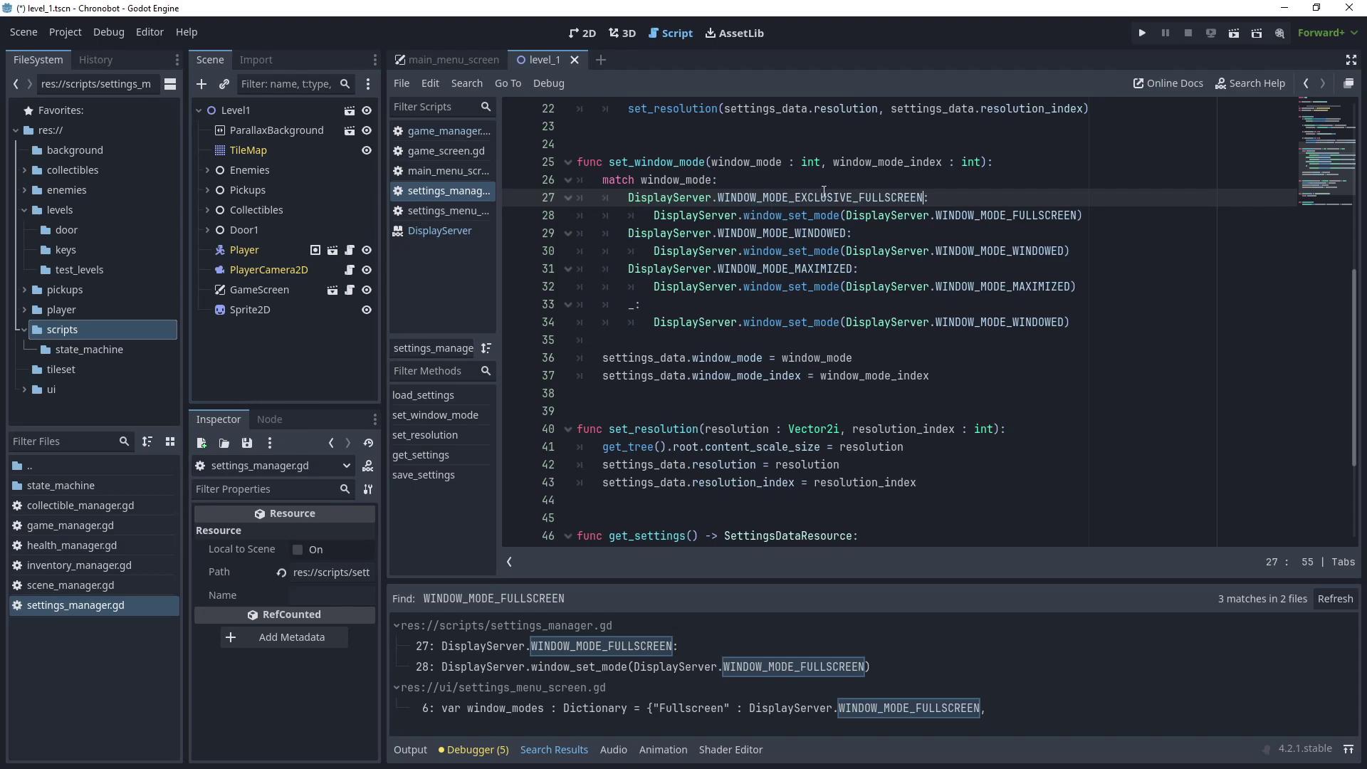
Replace the fullscreen constant on line 6 of the settings menu script with WINDOW_MODE_EXCLUSIVE_FULLSCREEN.
left_click(823, 668)
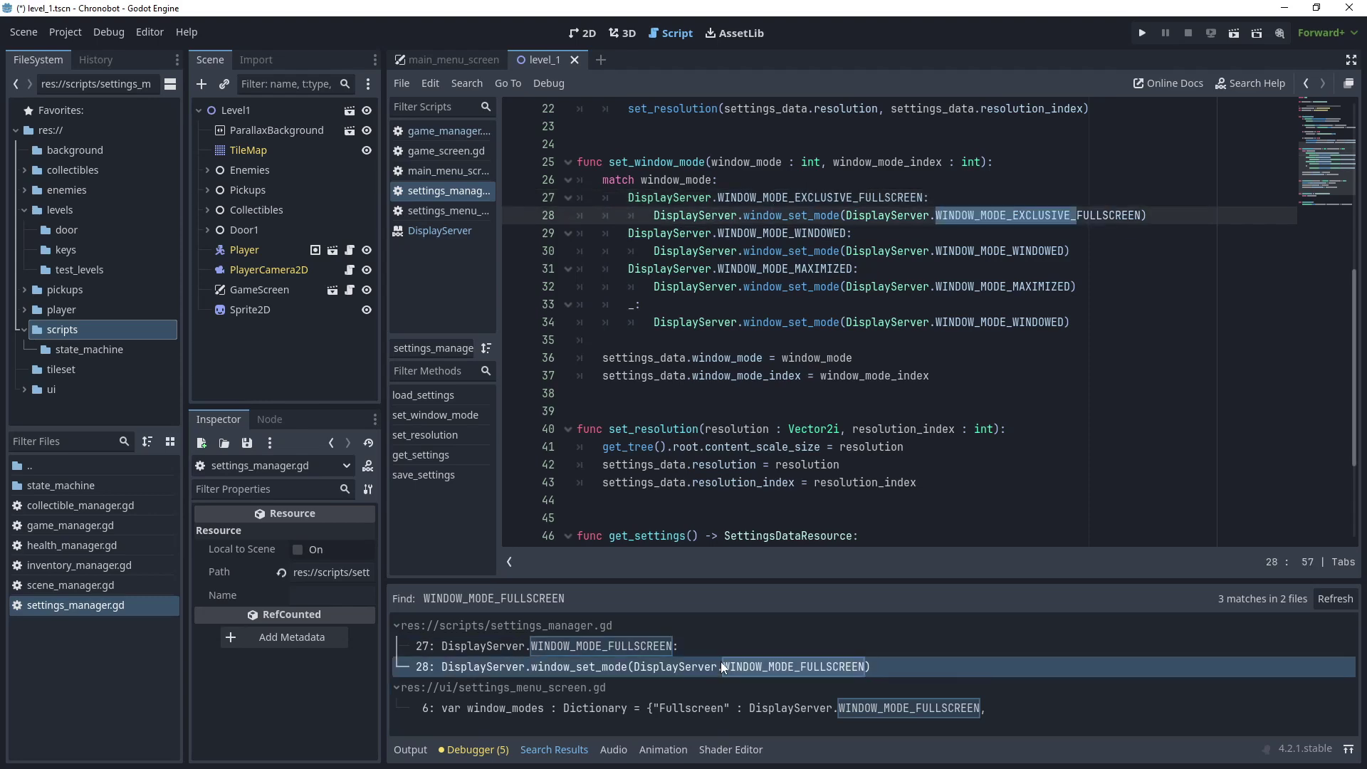
left_click(838, 707)
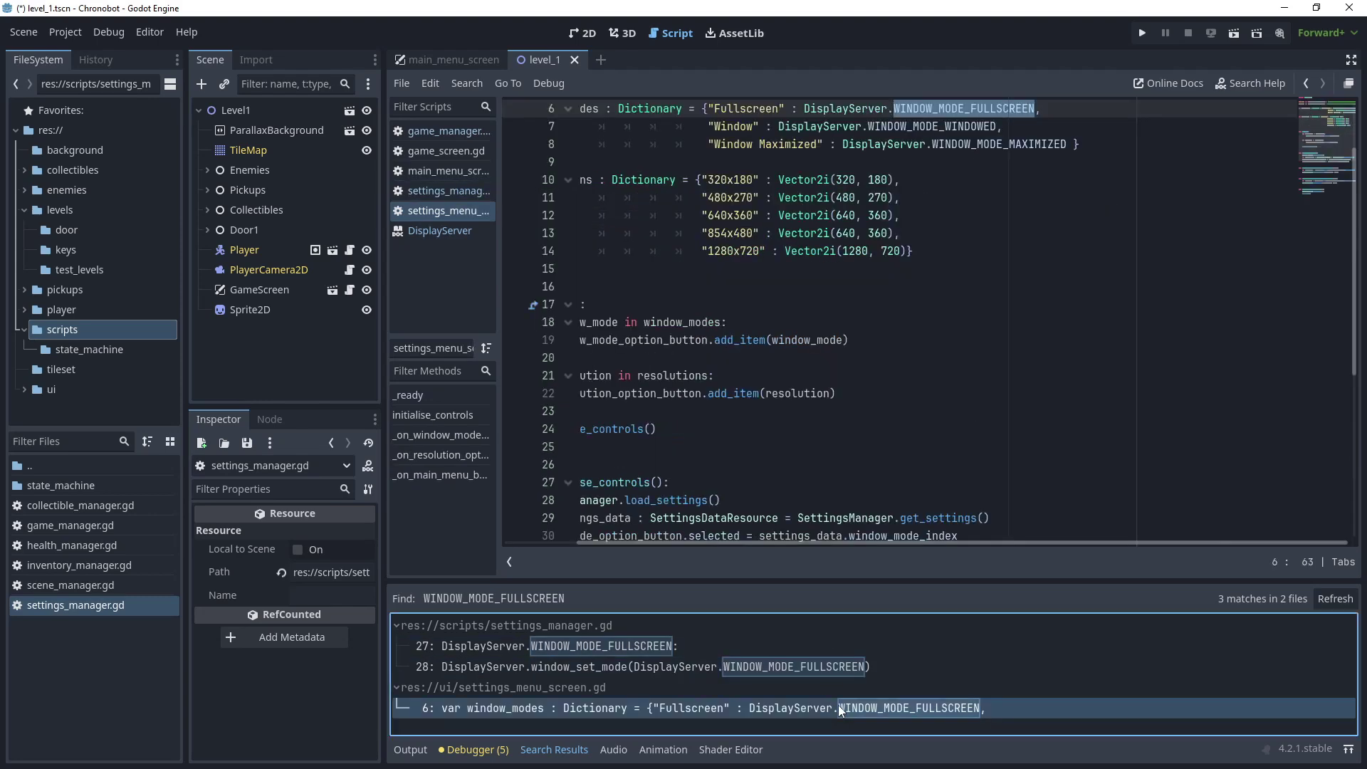
left_click(952, 240)
scroll(1016, 257, "up", 2)
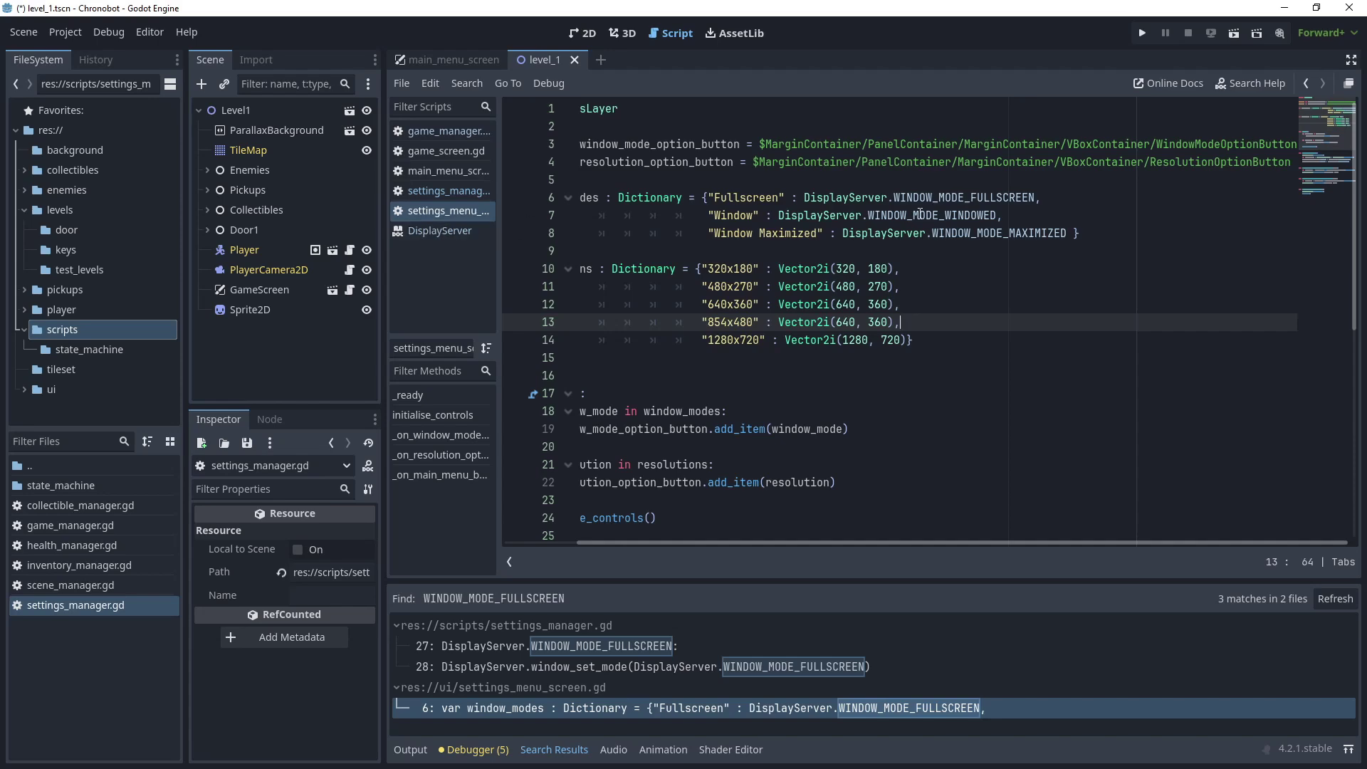
left_click(890, 708)
key("ctrl+v")
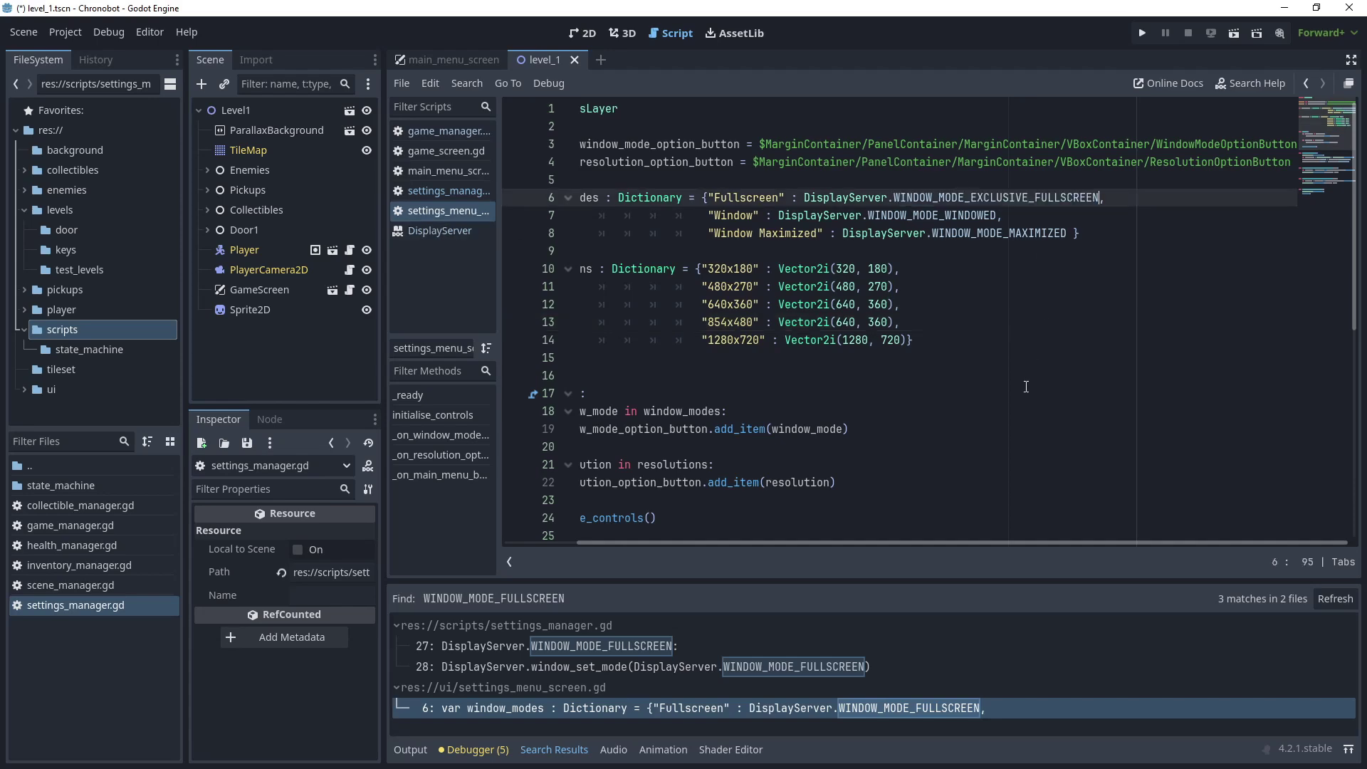
left_click(555, 645)
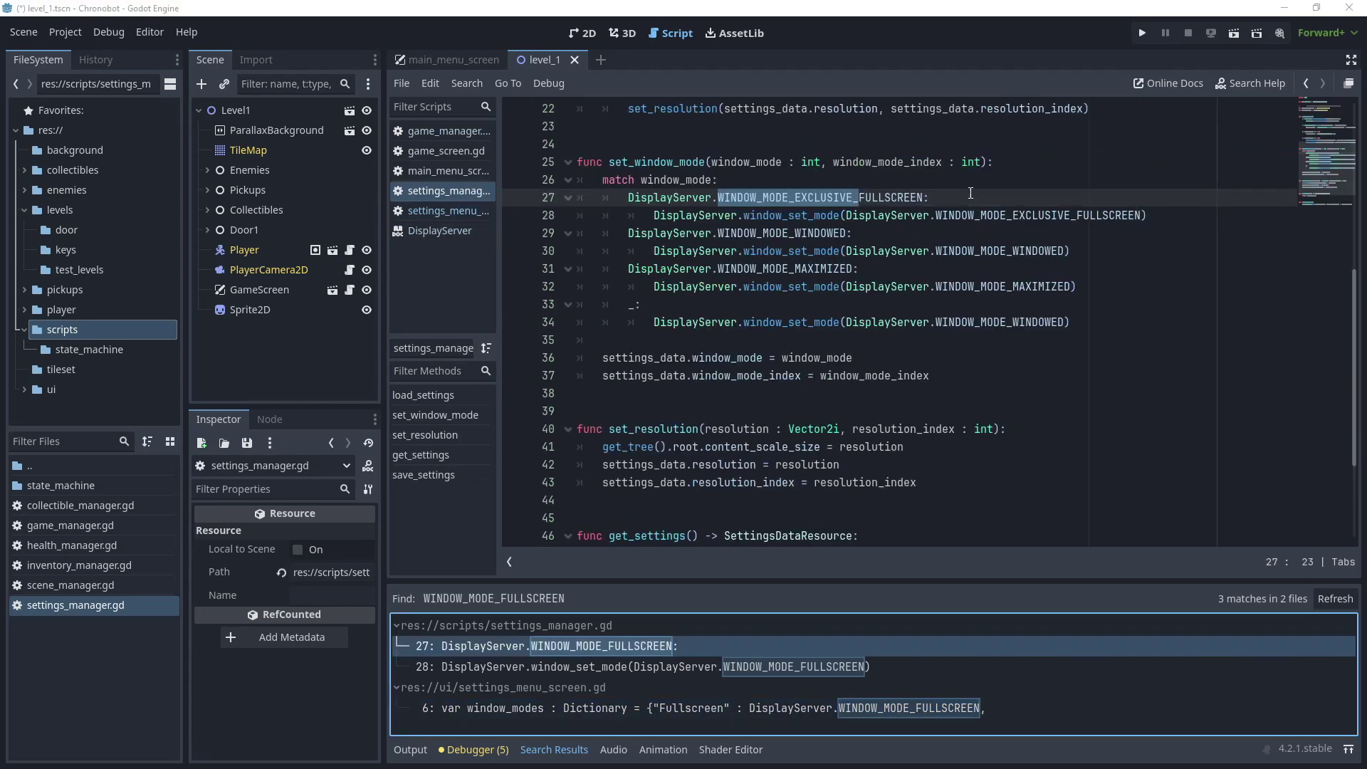
Revert the window mode setting in Project Settings and close the window.
left_click(67, 33)
left_click(101, 55)
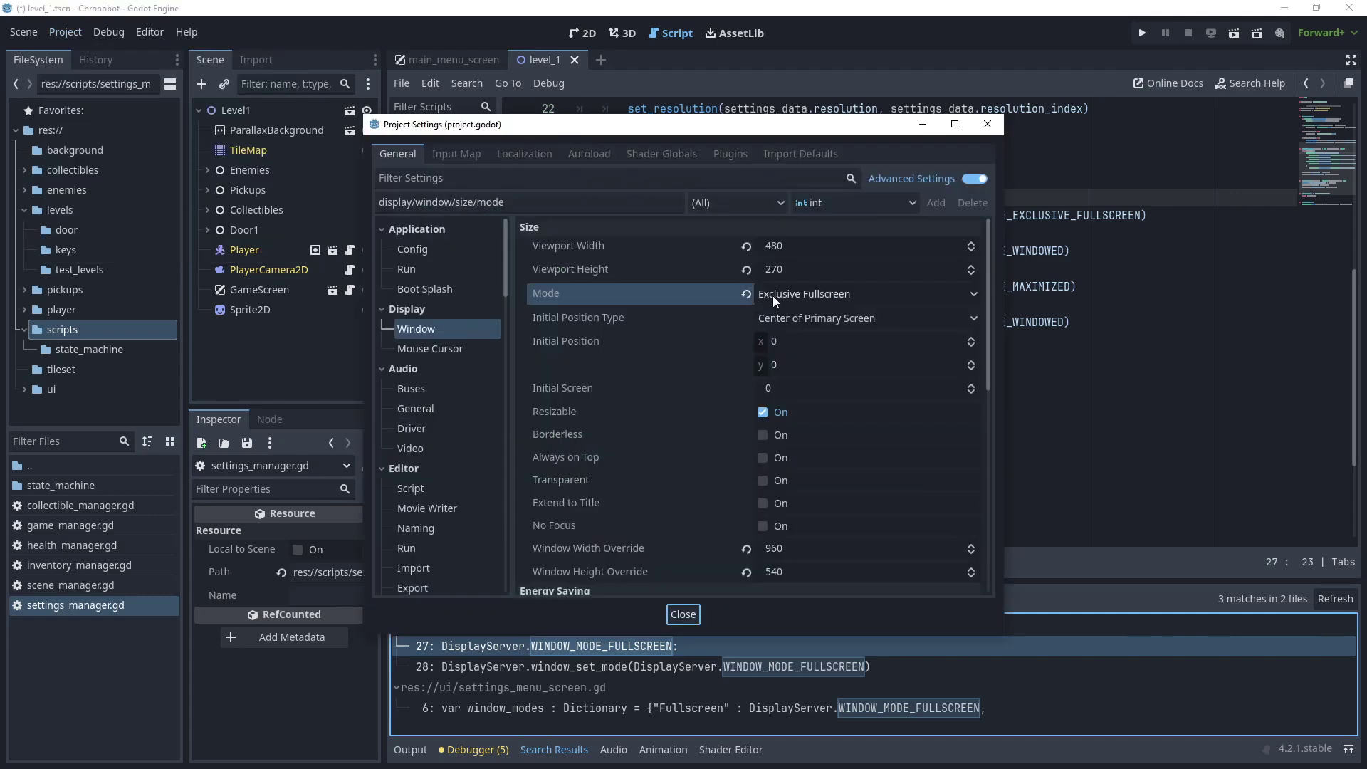
left_click(745, 293)
left_click(685, 615)
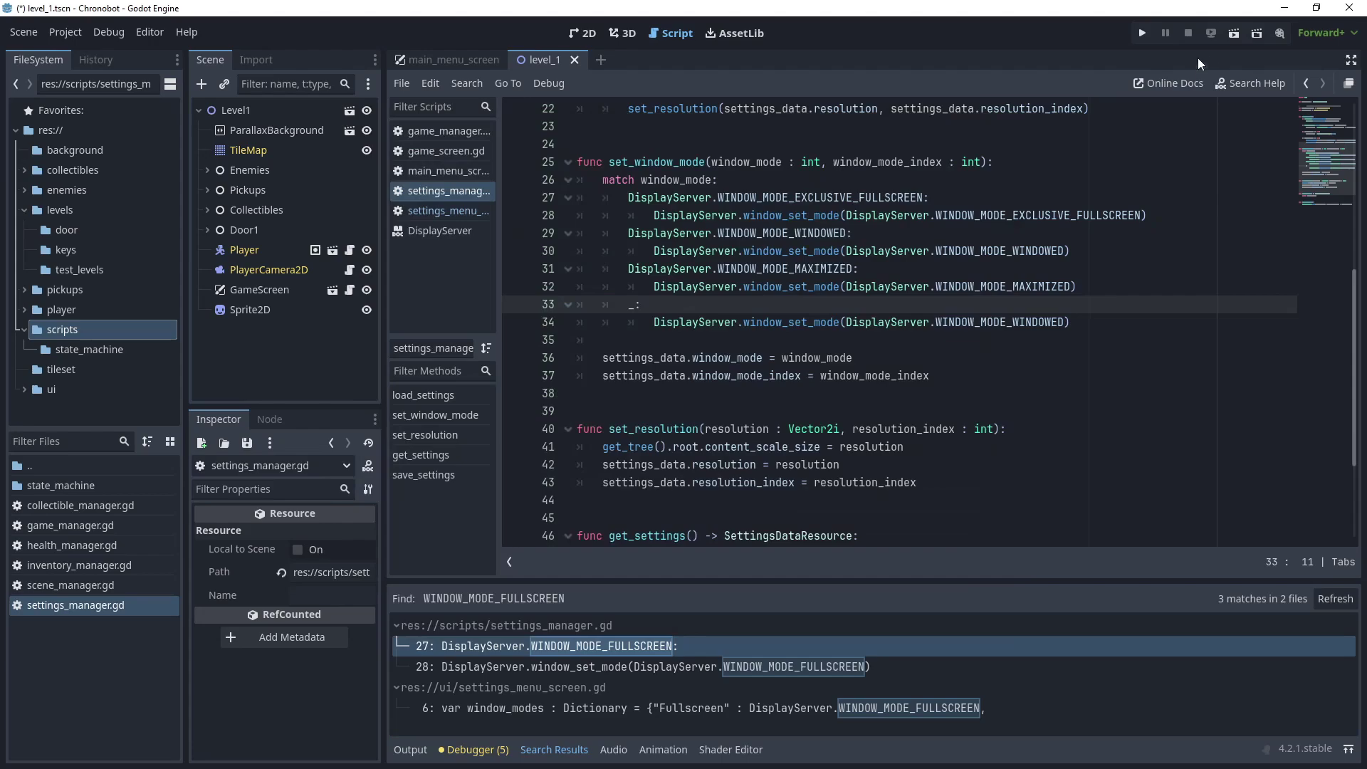
Run the game and change its window mode in the in-game Settings screen.
left_click(1141, 34)
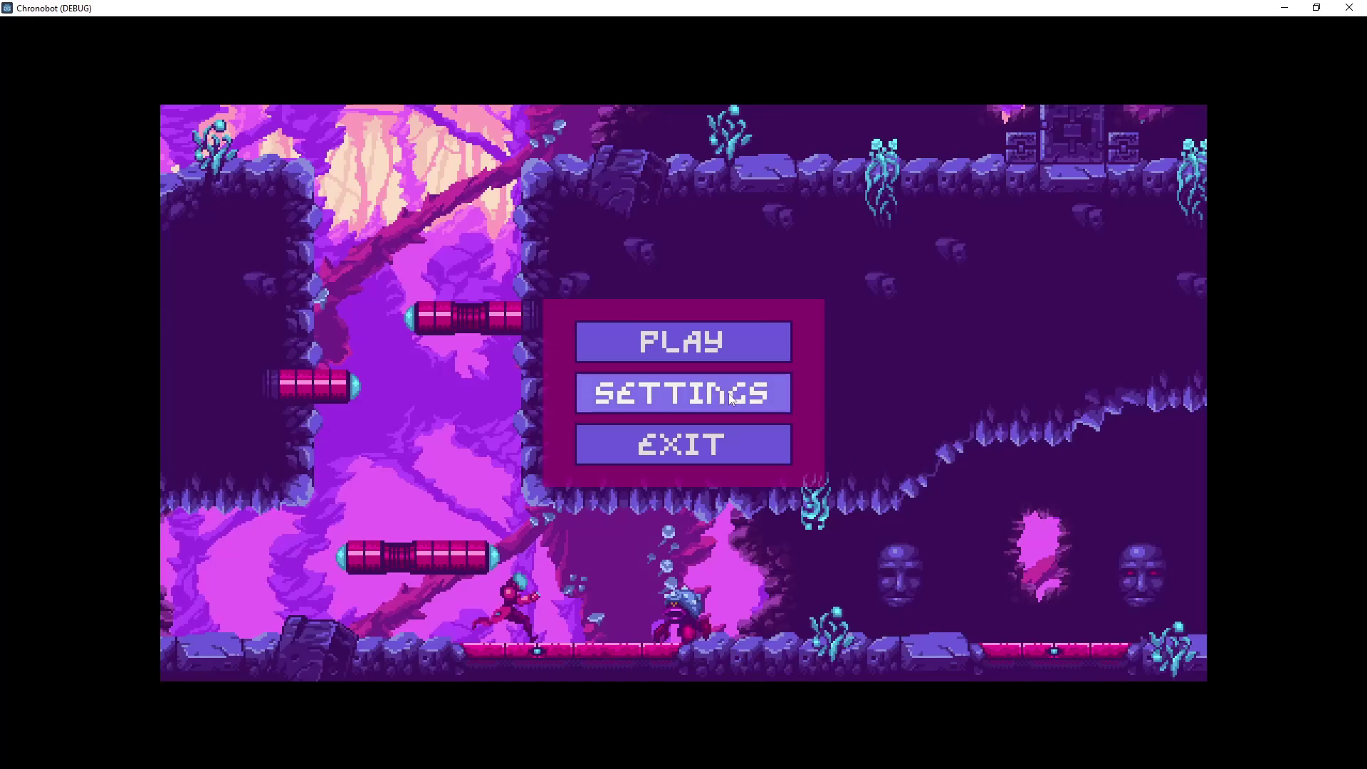
left_click(724, 396)
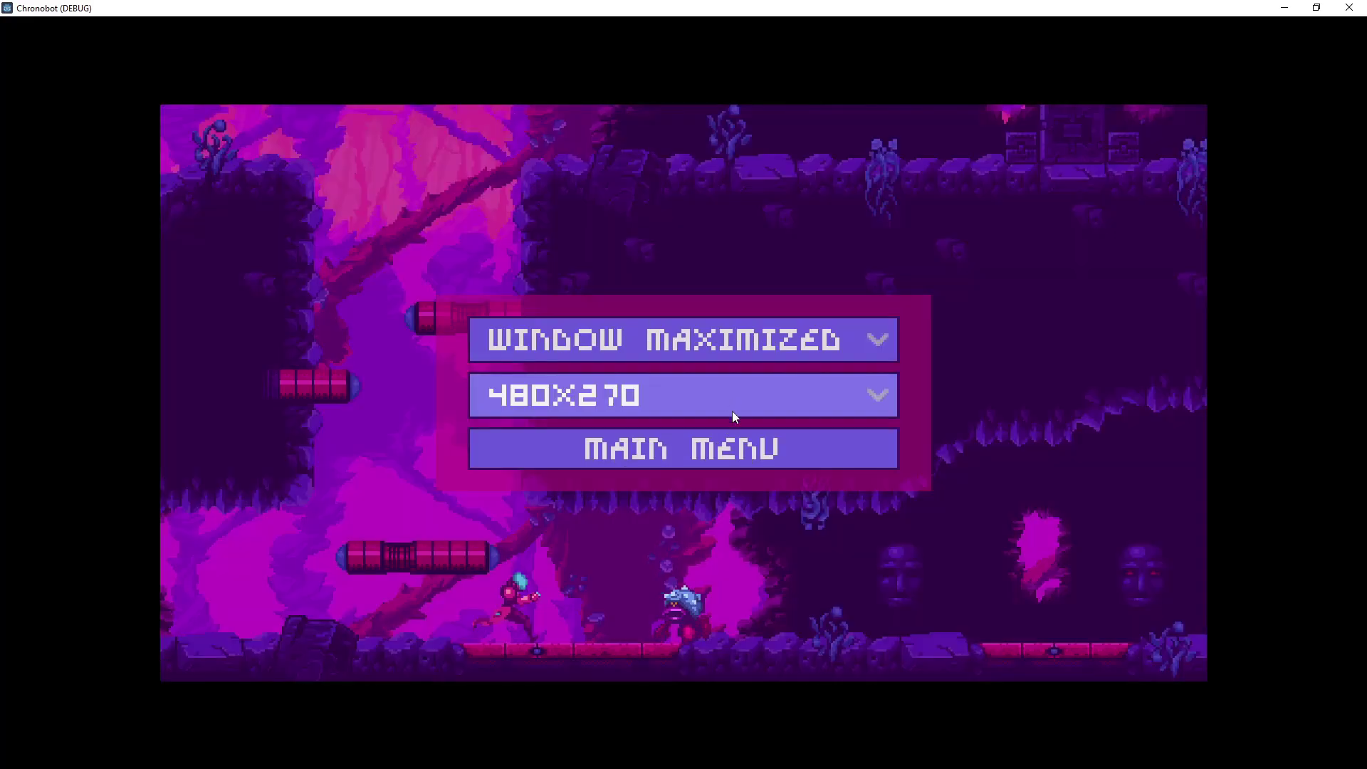
left_click(689, 346)
left_click(584, 453)
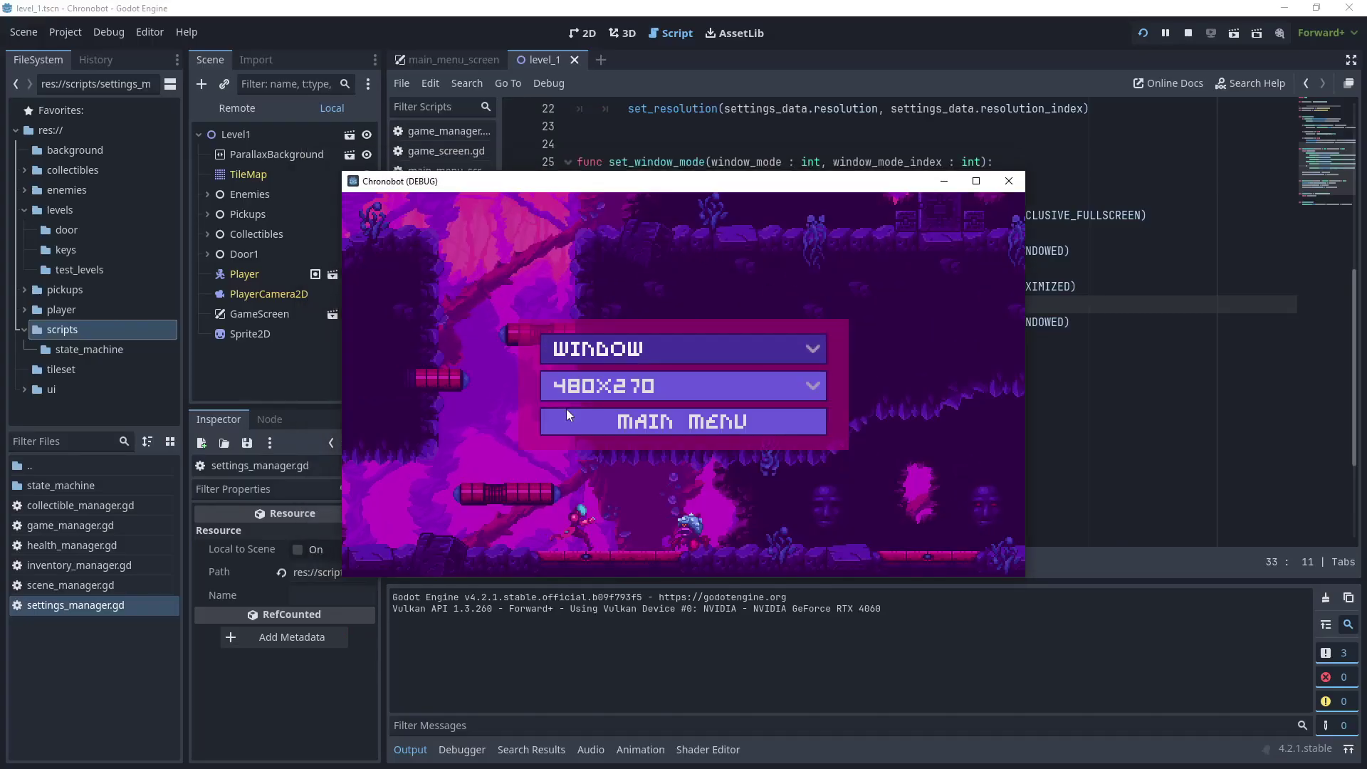
left_click(689, 354)
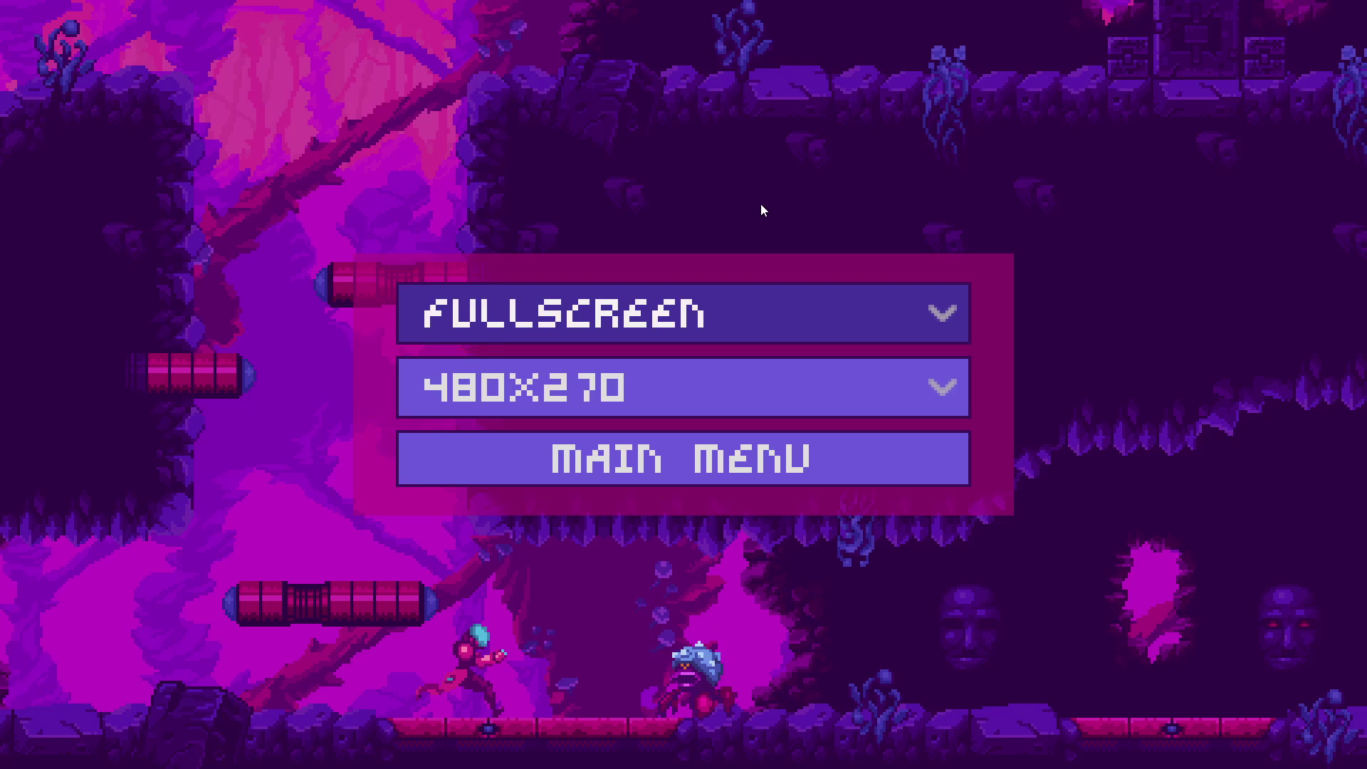
Set the game resolution to 320x180, return to the main menu, and start playing.
left_click(704, 392)
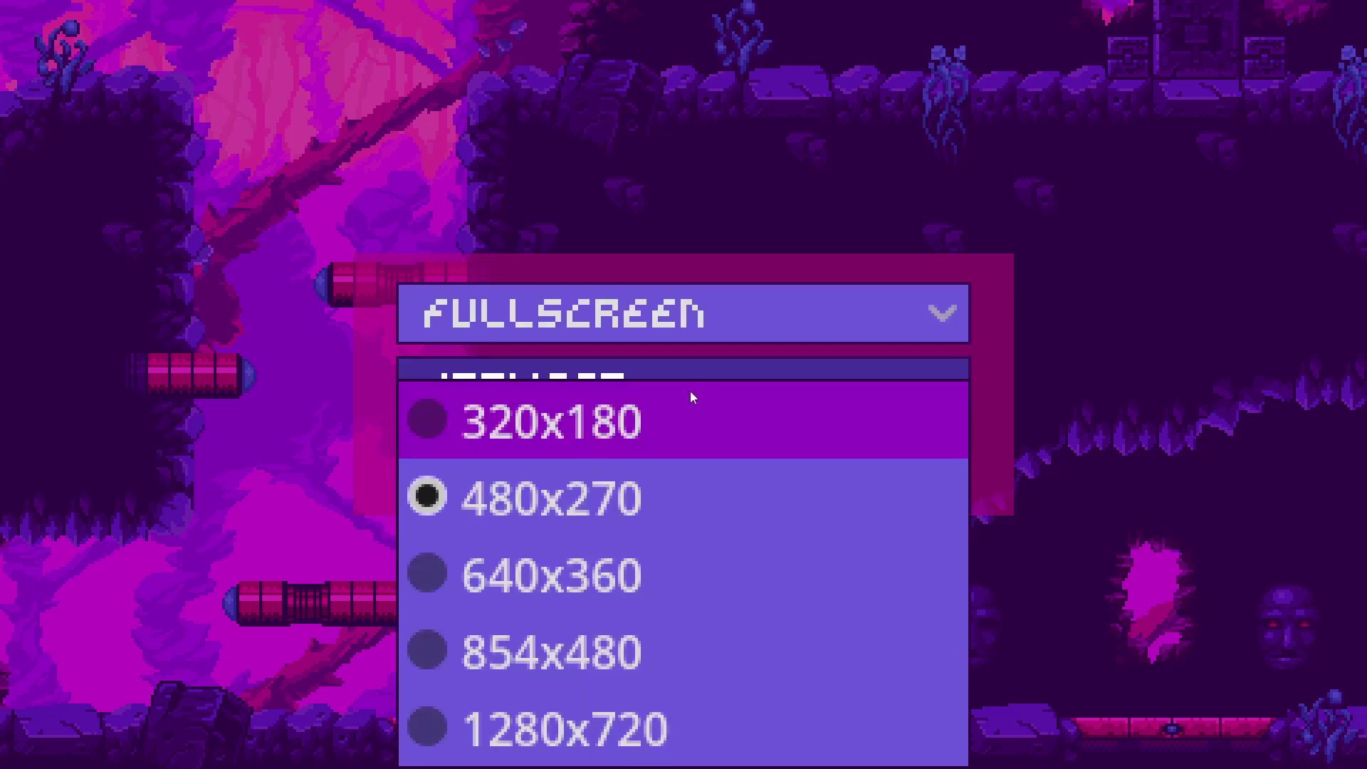
left_click(456, 424)
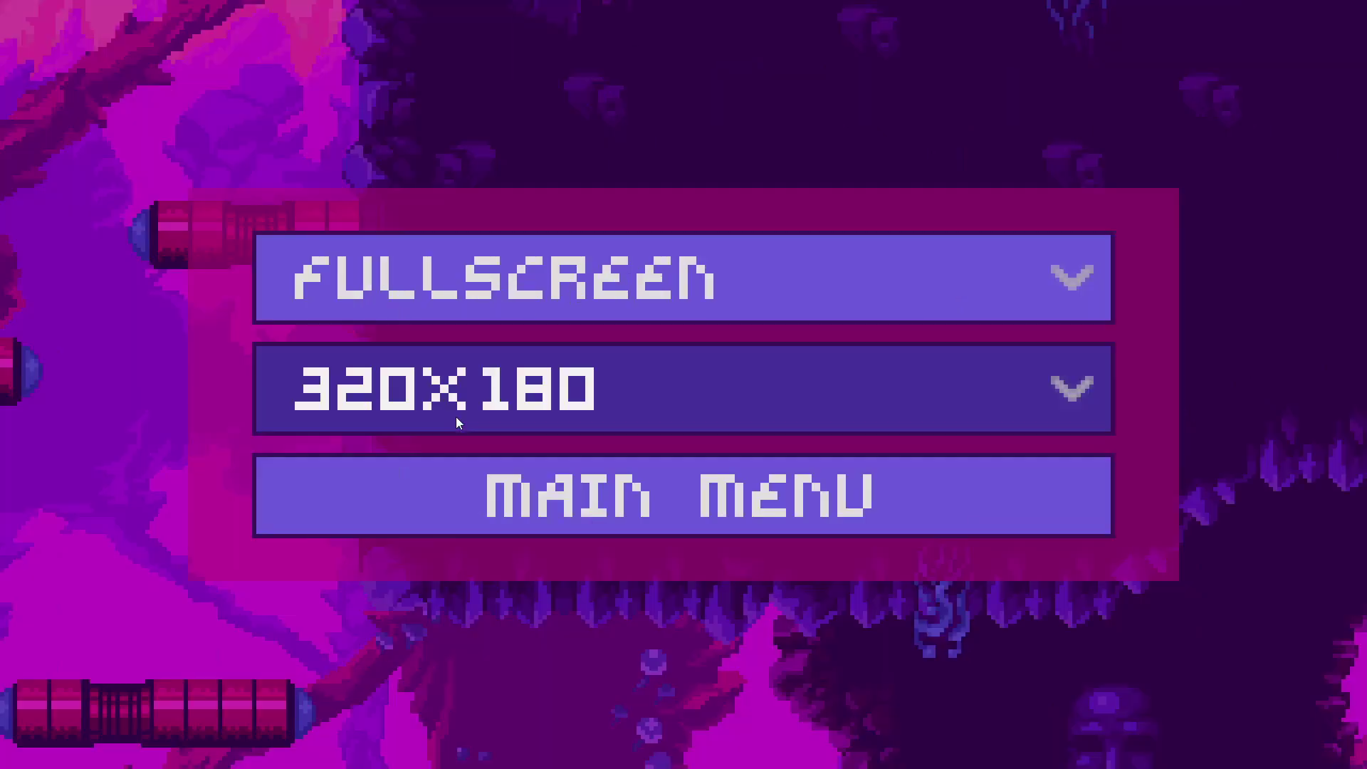
left_click(665, 499)
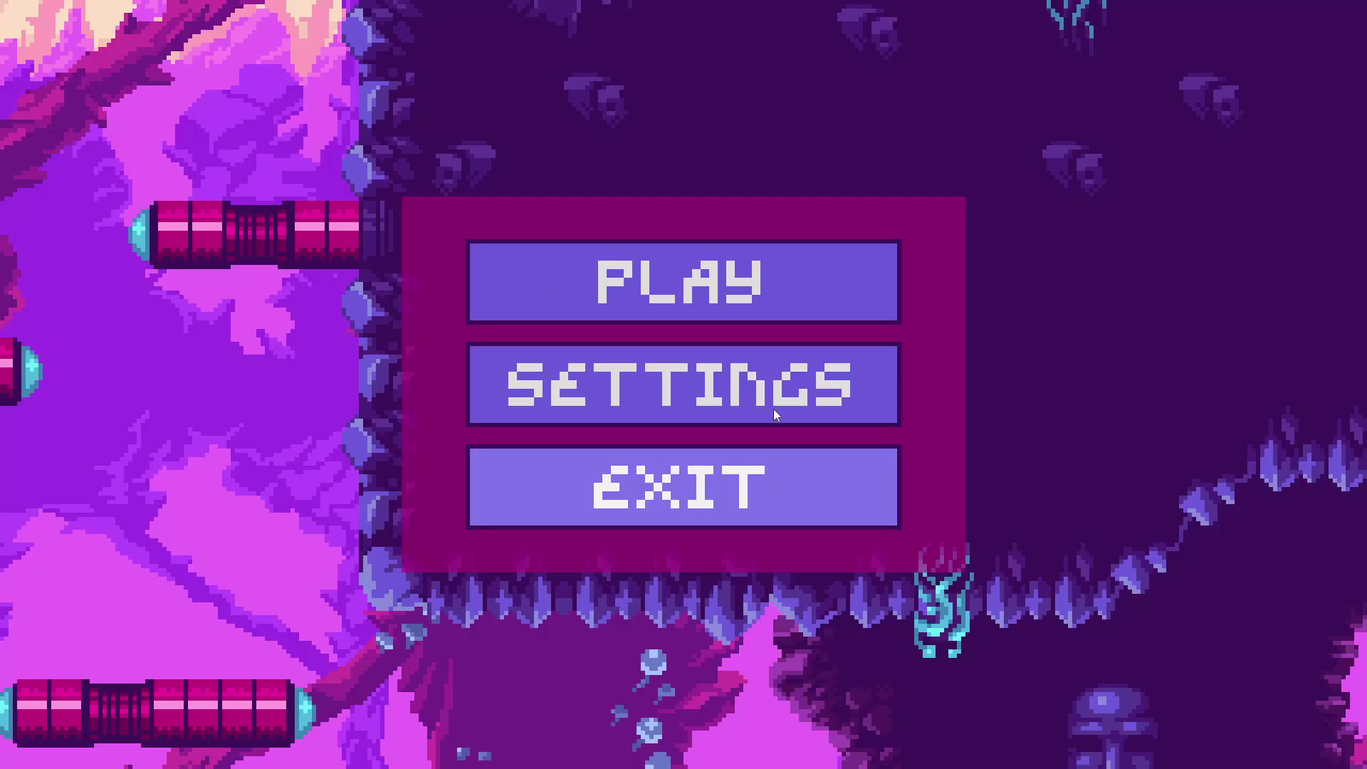
left_click(630, 288)
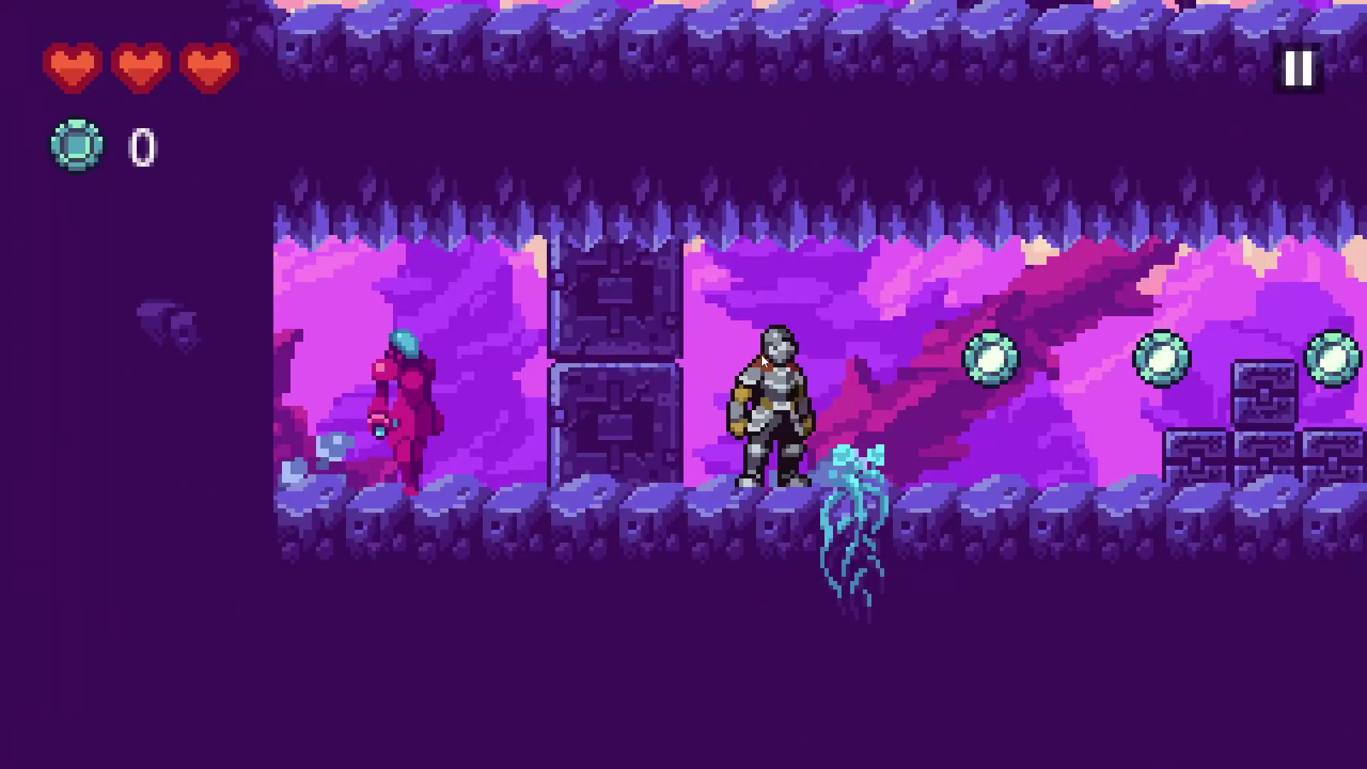
Pause the running game with Escape, return to the main menu, and play the level again.
key("Escape")
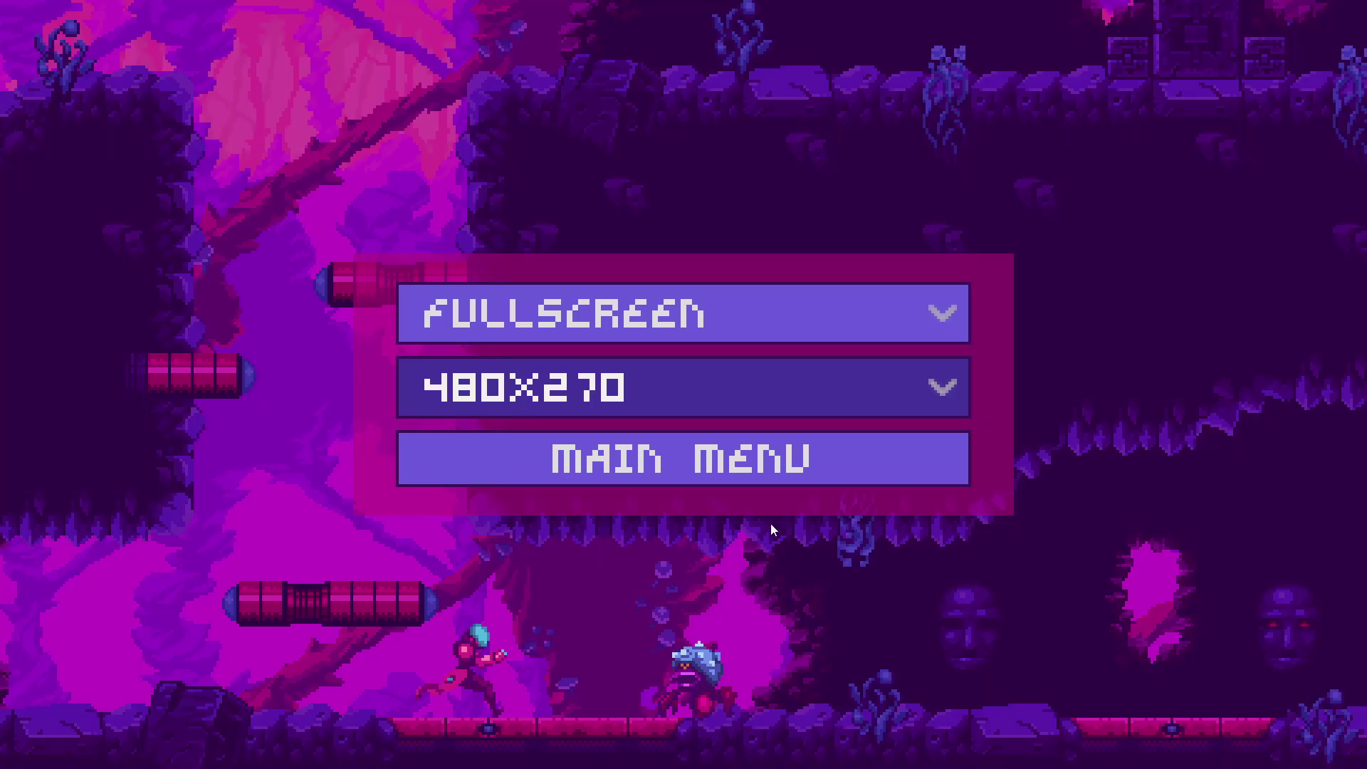
left_click(734, 464)
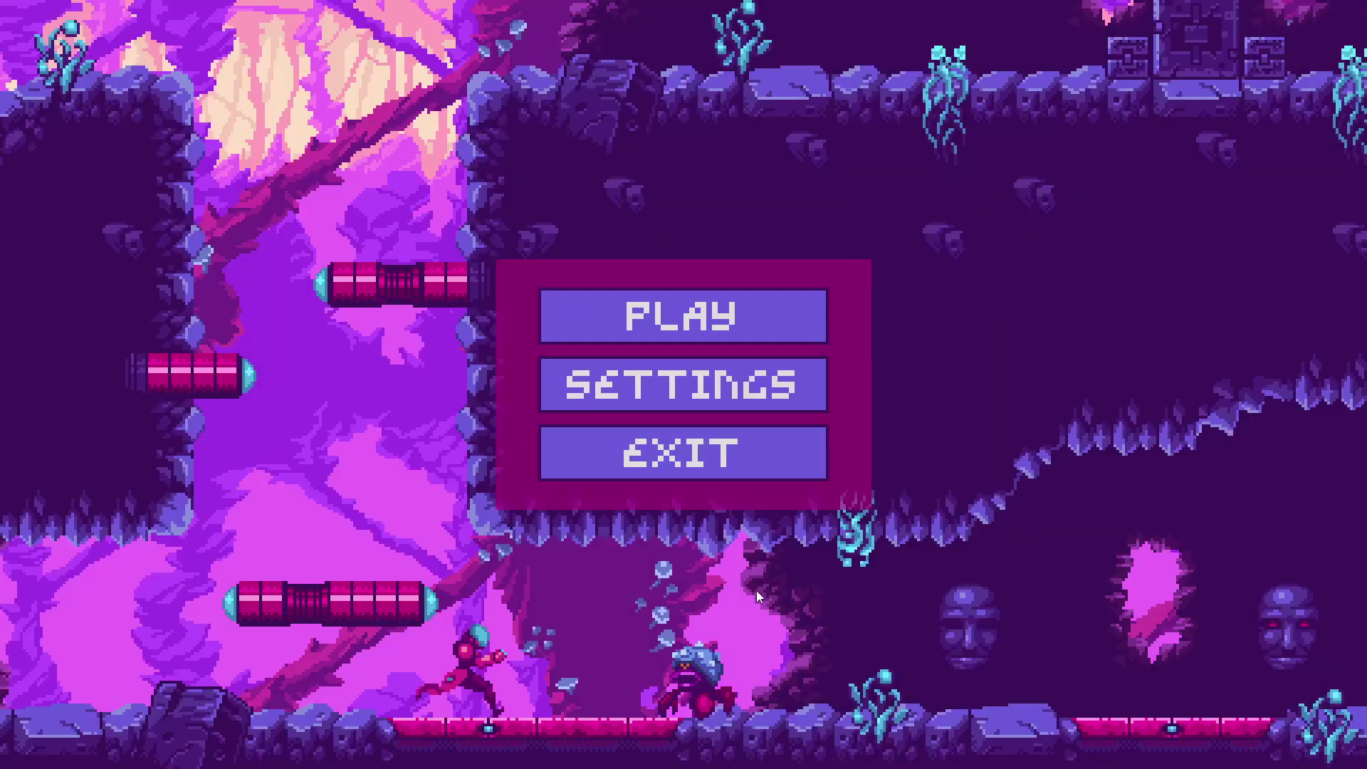
left_click(780, 317)
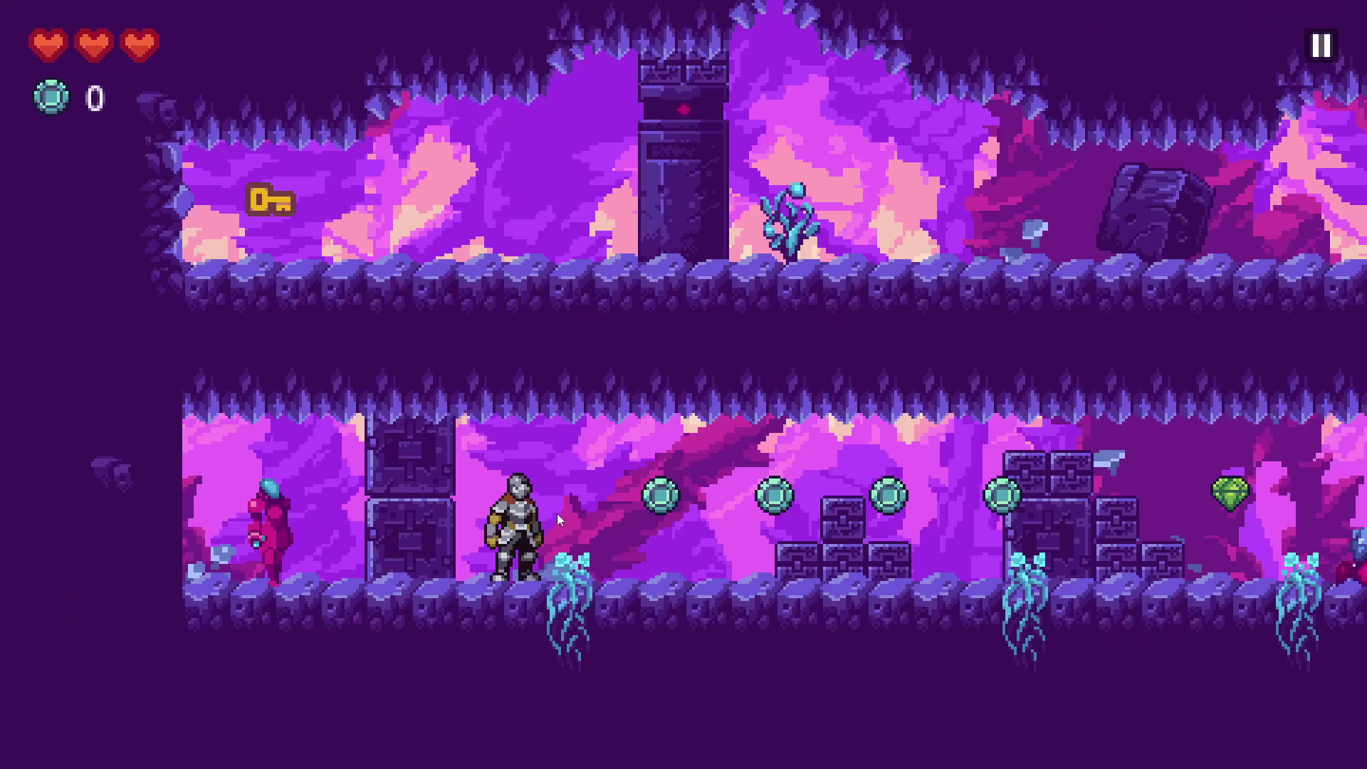